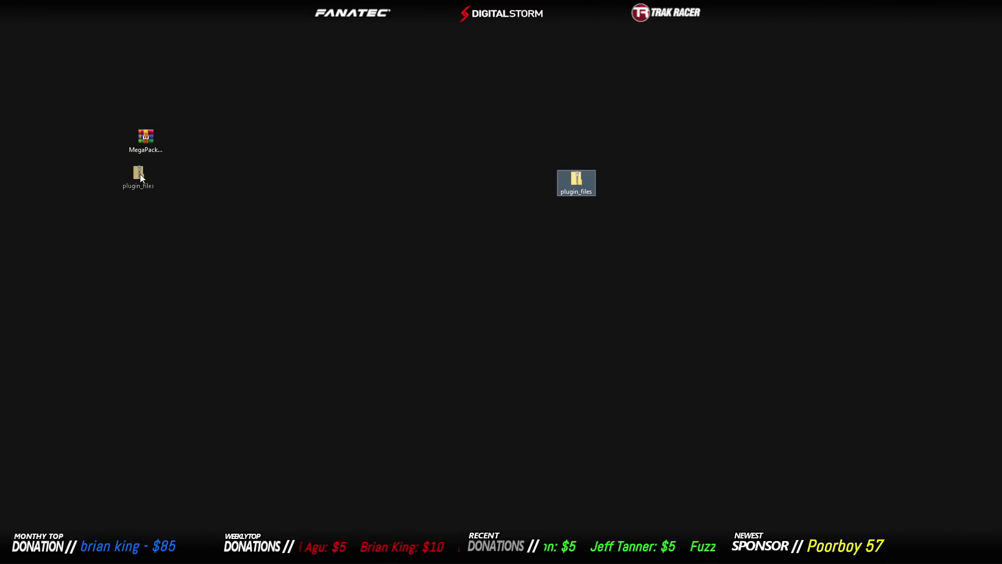
# View the WinRAR download page in the browser and return to the desktop
pyautogui.click(148, 142)
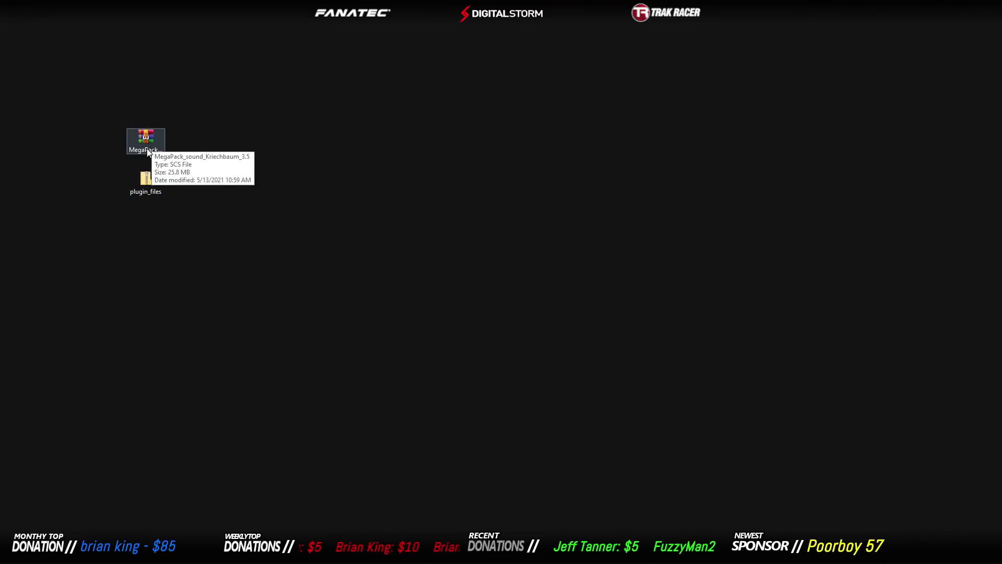
pyautogui.click(215, 358)
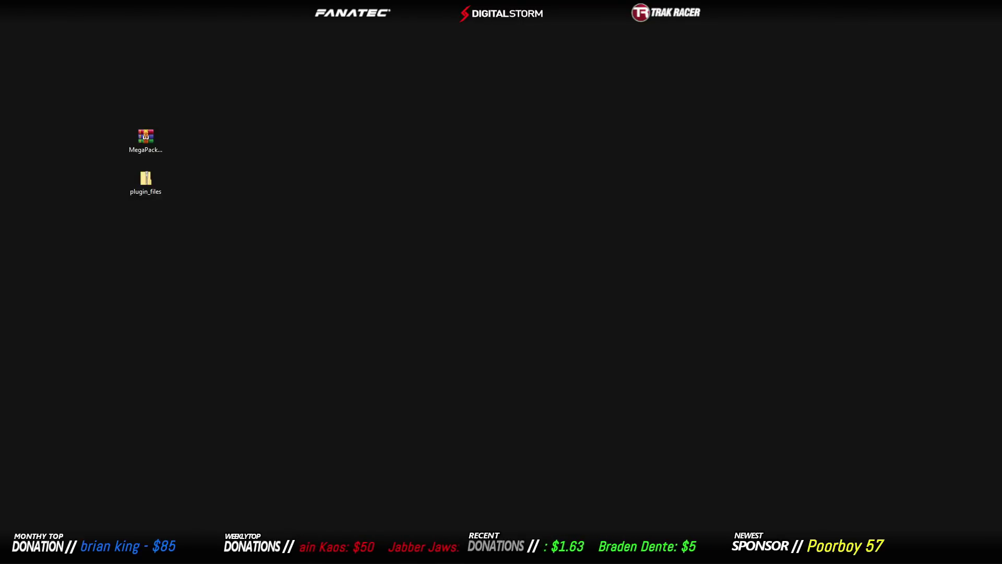
pyautogui.hotkey('alt', 'Tab')
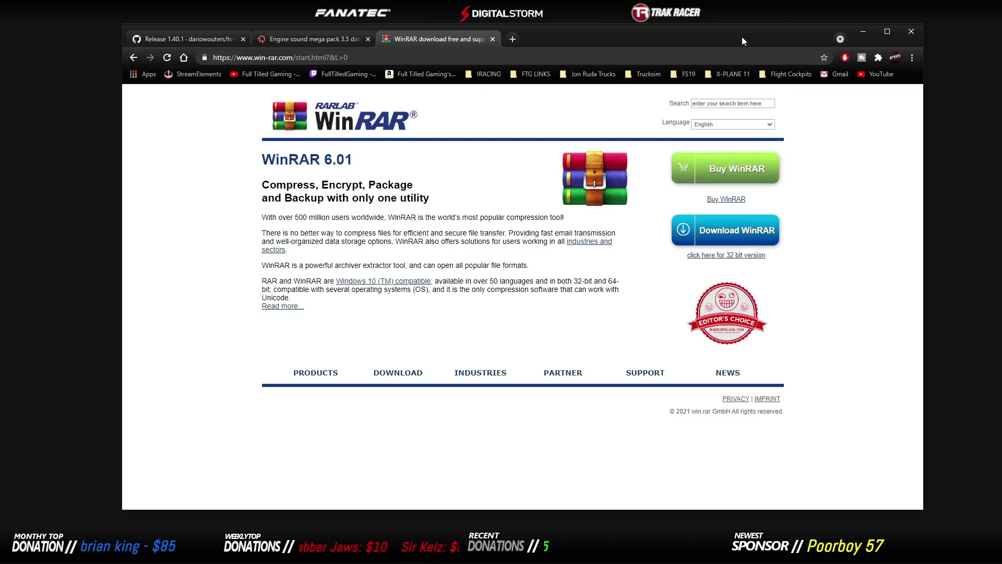
pyautogui.press('super+d')
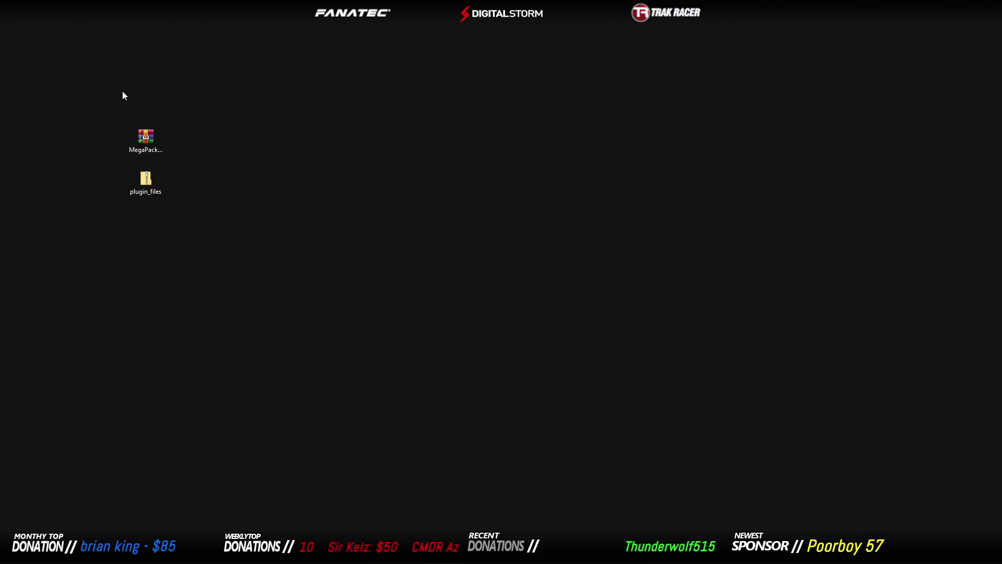
# Open two overlapping File Explorer windows and collapse the Quick access list in both
pyautogui.press('super+e')
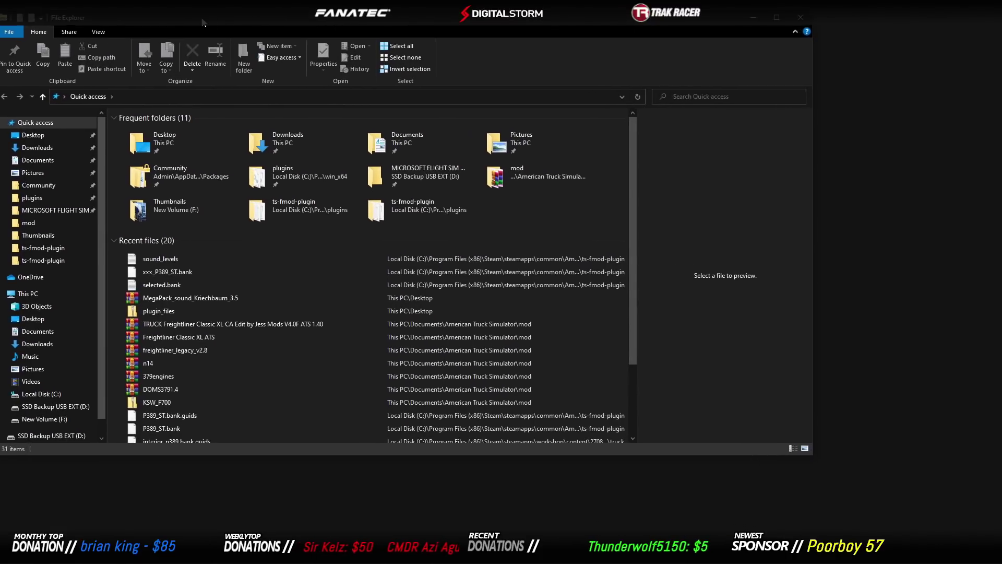
pyautogui.click(3, 122)
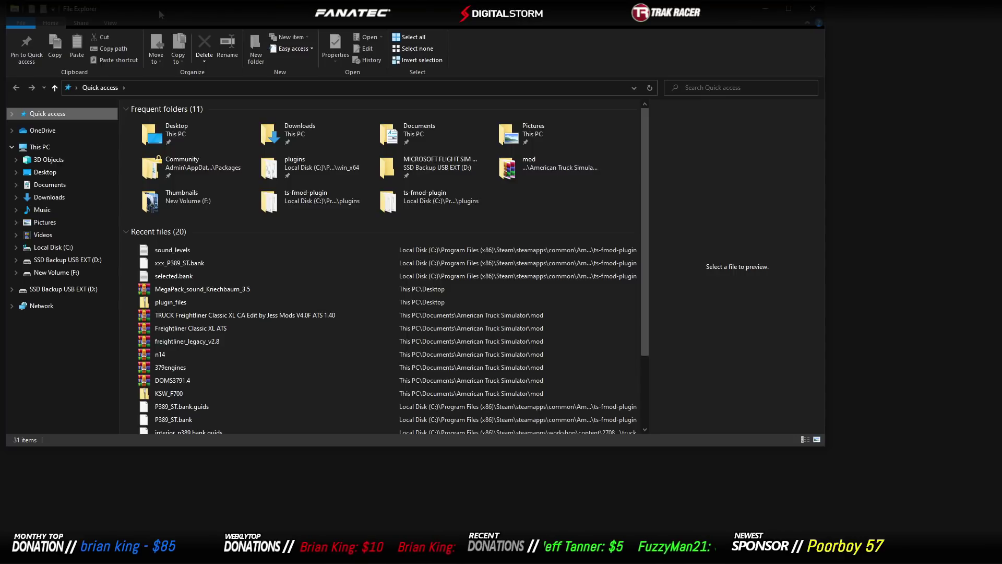
pyautogui.moveTo(270, 14); pyautogui.dragTo(274, 16)
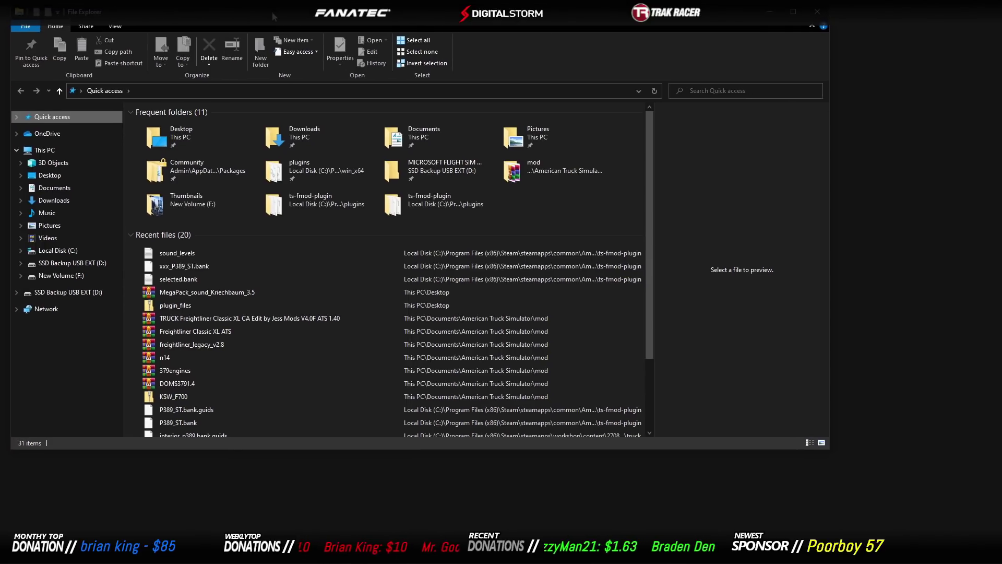
pyautogui.hotkey('ctrl', 'n')
pyautogui.moveTo(297, 15); pyautogui.dragTo(460, 57)
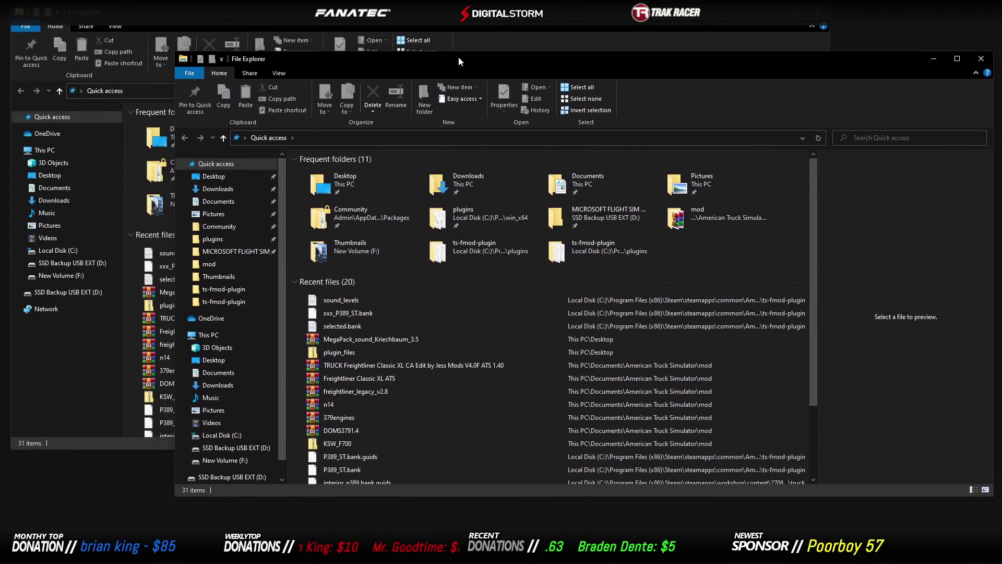
pyautogui.click(180, 163)
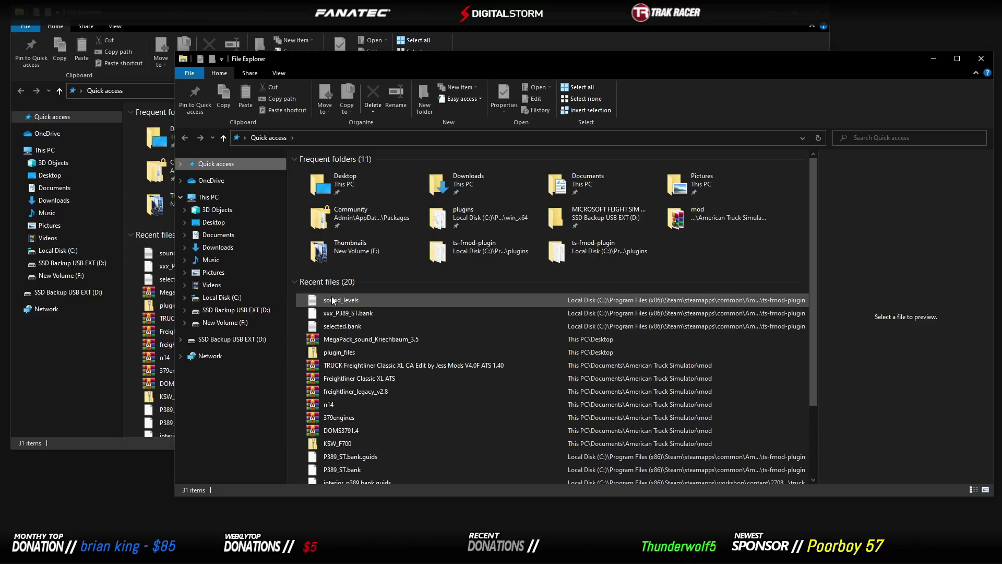
# Open the folder C:\Program Files (x86)\Steam\steamapps\common\American Truck Simulator\bin\win_x64
pyautogui.click(236, 297)
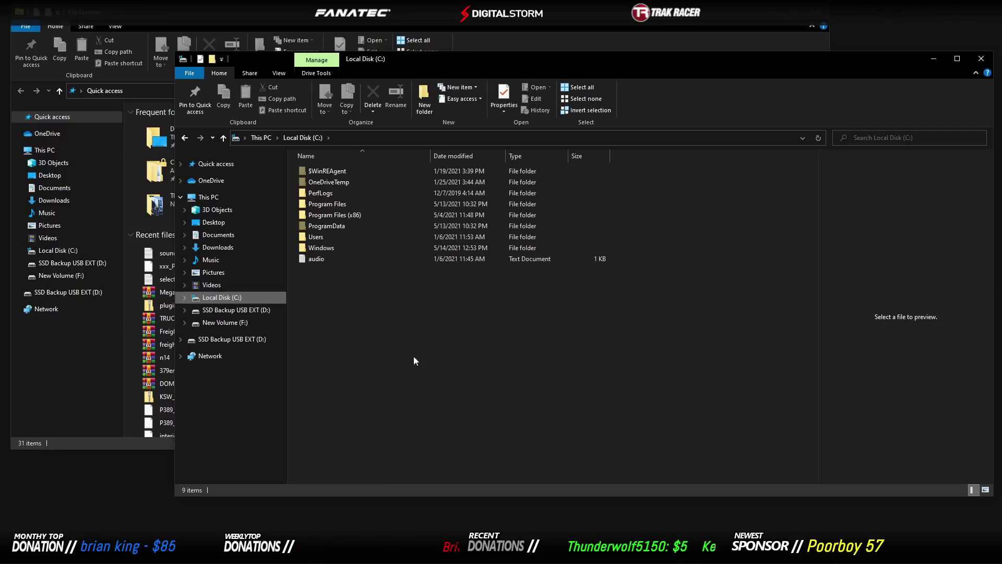
pyautogui.doubleClick(340, 215)
pyautogui.scroll(-3, 362, 299)
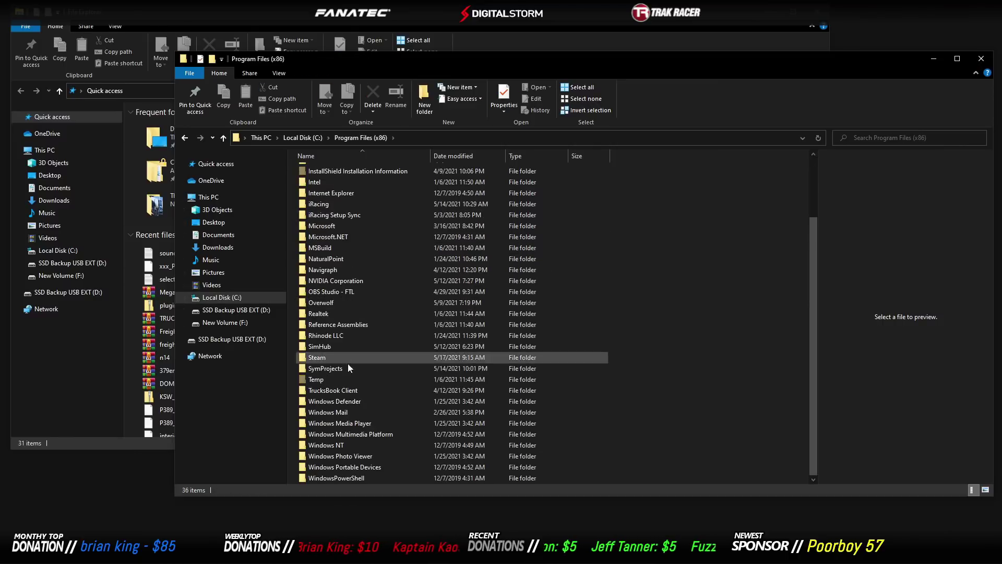
pyautogui.doubleClick(335, 357)
pyautogui.doubleClick(334, 355)
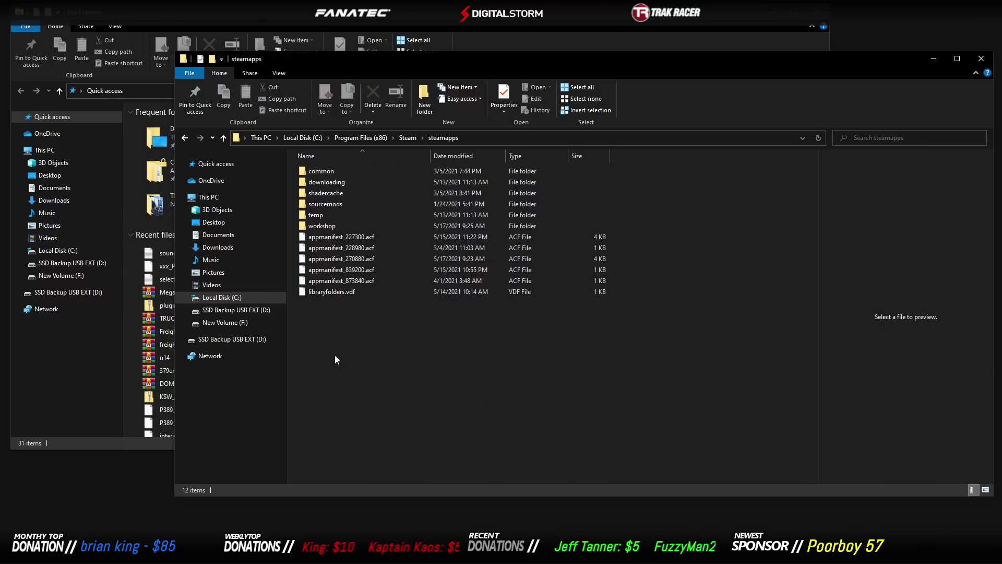
pyautogui.doubleClick(320, 170)
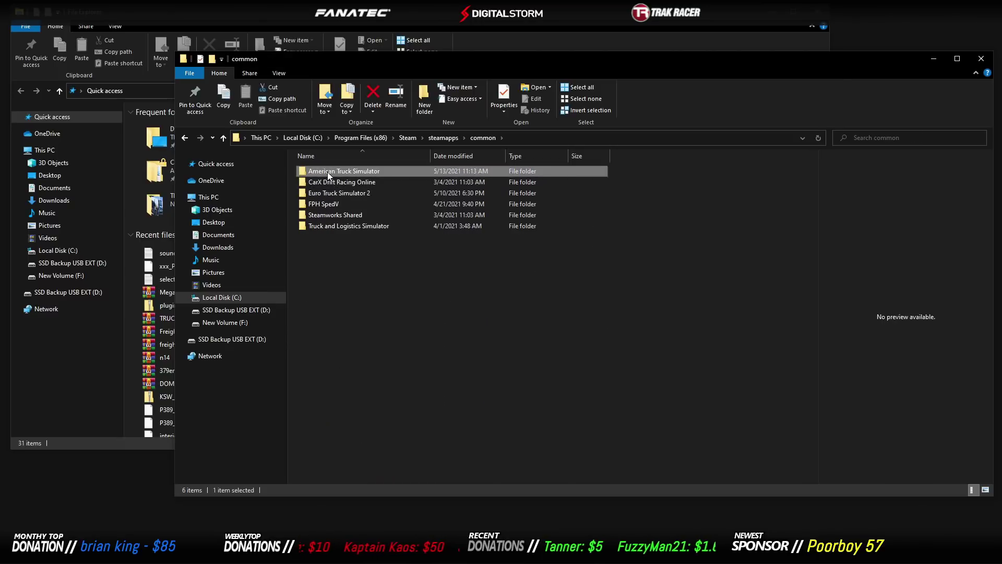
pyautogui.doubleClick(327, 171)
pyautogui.doubleClick(327, 172)
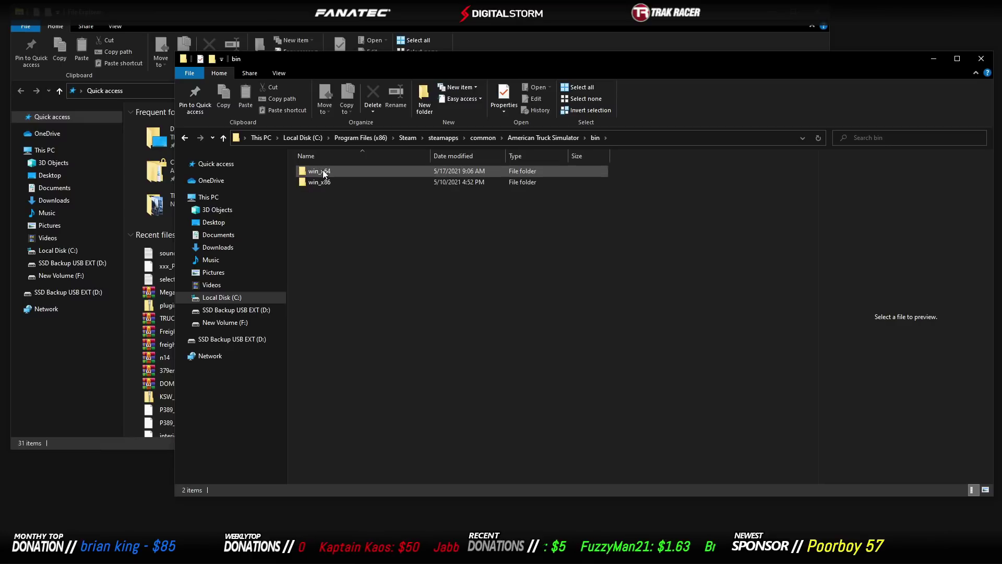
pyautogui.doubleClick(323, 172)
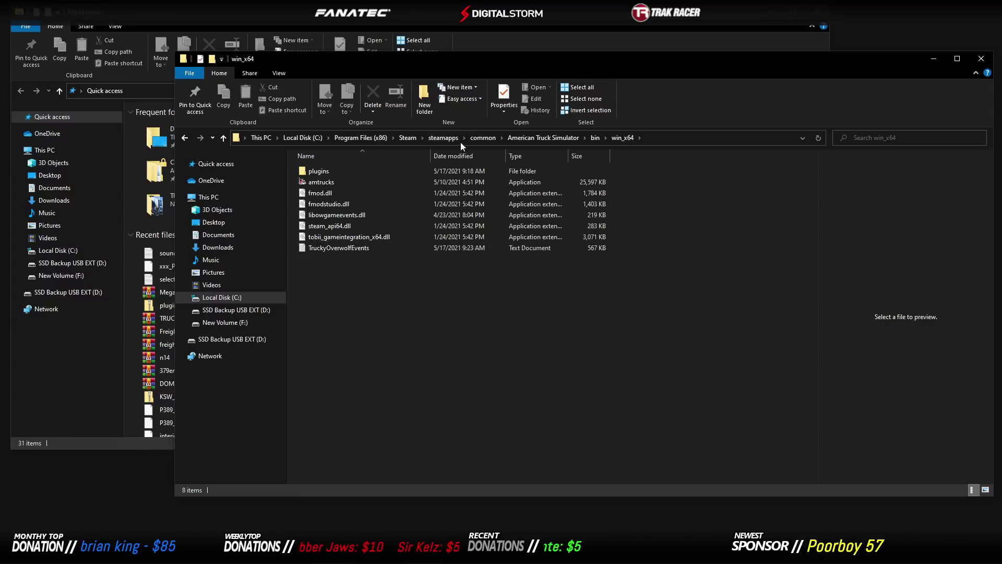
# Close the spare File Explorer window and open the plugin_files archive from the desktop behind the win_x64 window
pyautogui.click(429, 13)
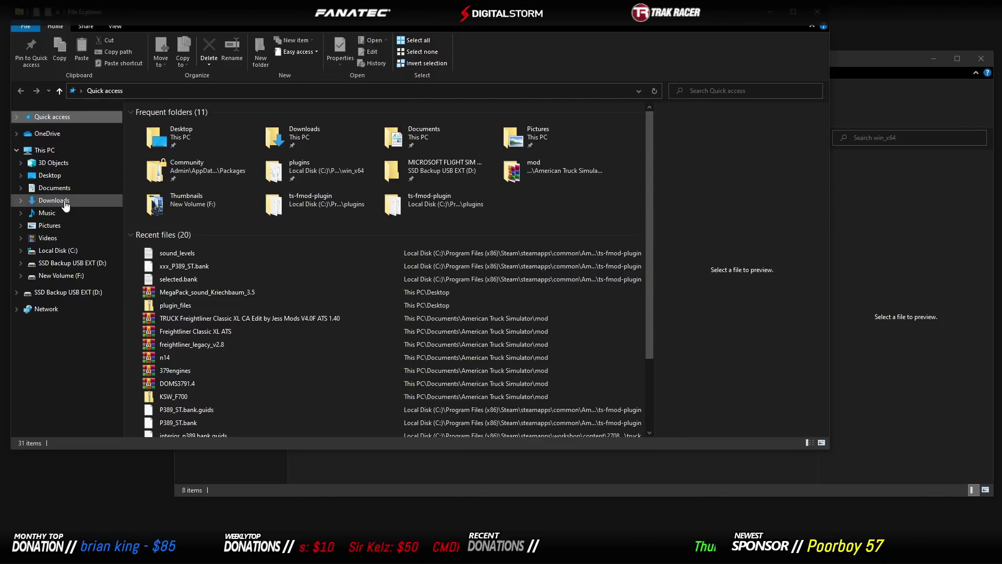
pyautogui.click(817, 11)
pyautogui.doubleClick(139, 180)
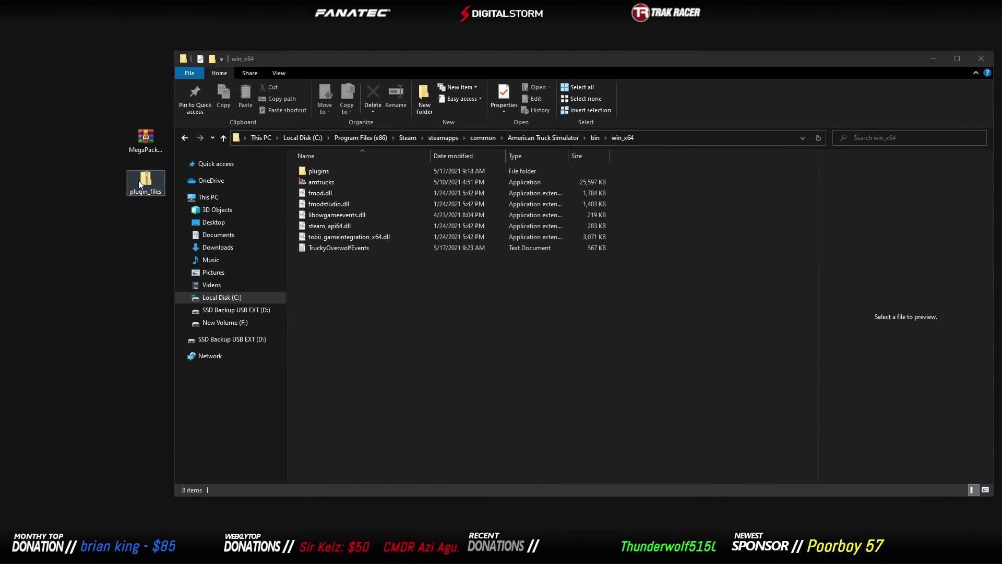
pyautogui.moveTo(542, 72); pyautogui.dragTo(360, 8)
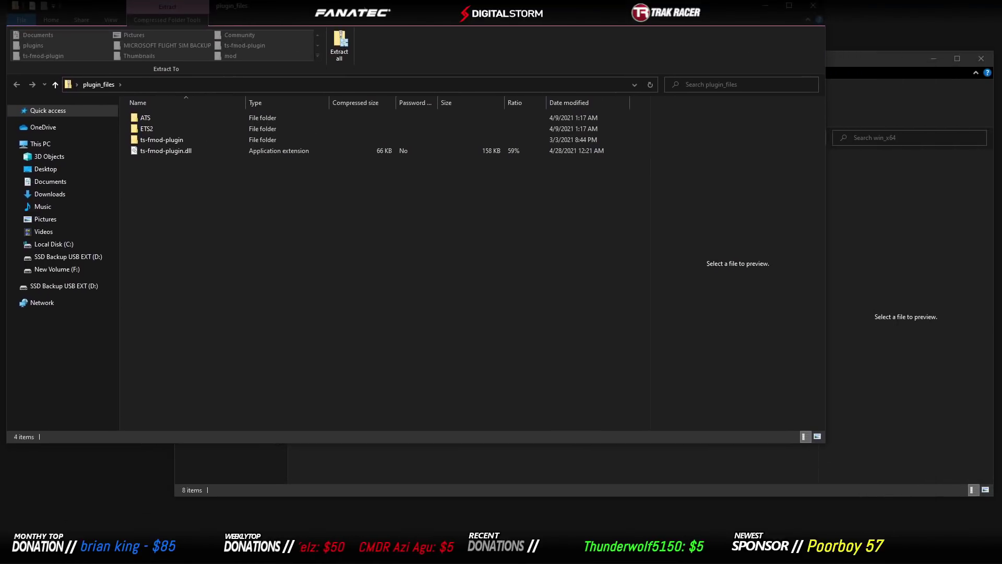
pyautogui.click(870, 70)
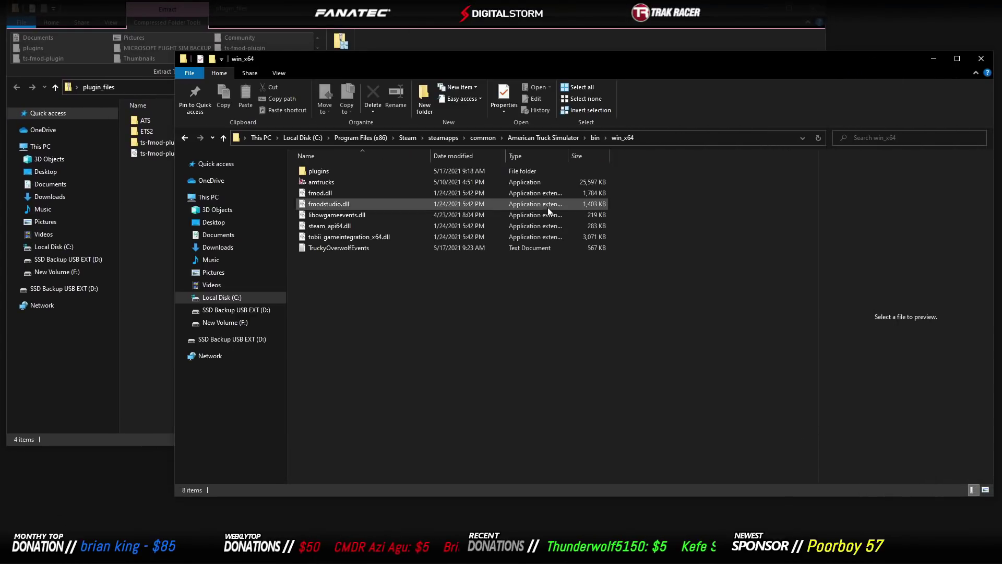
# Select the ts-fmod-plugin folder and ts-fmod-plugin.dll in the plugin_files archive and show their available file actions
pyautogui.click(133, 182)
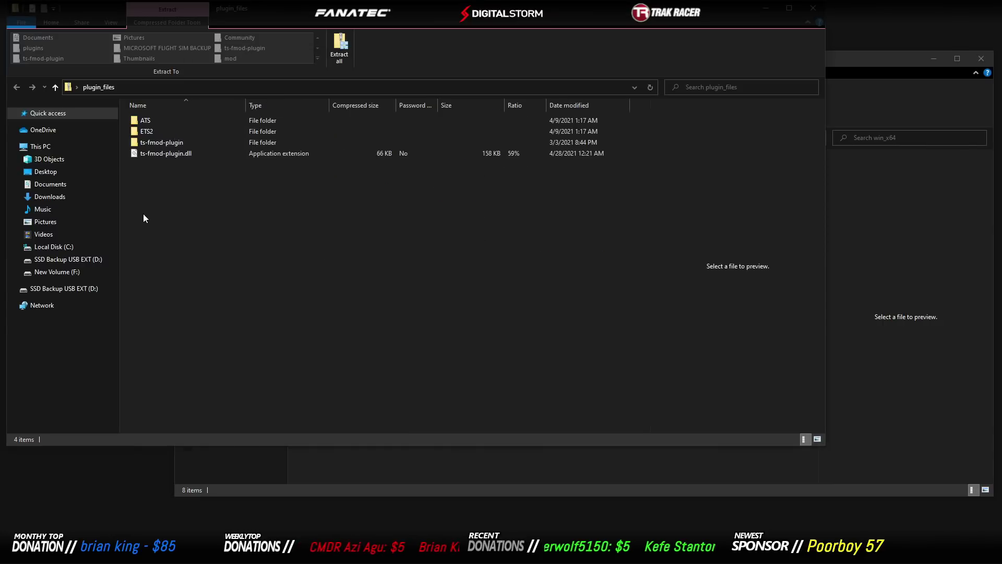
pyautogui.click(176, 155)
pyautogui.keyDown('ctrl'); pyautogui.click(180, 144); pyautogui.keyUp('ctrl')
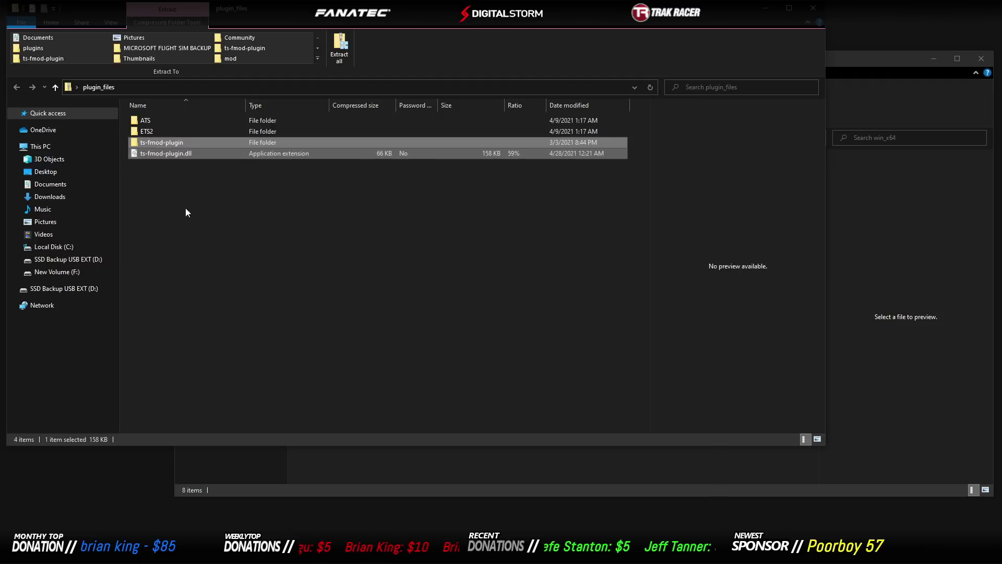
pyautogui.rightClick(207, 151)
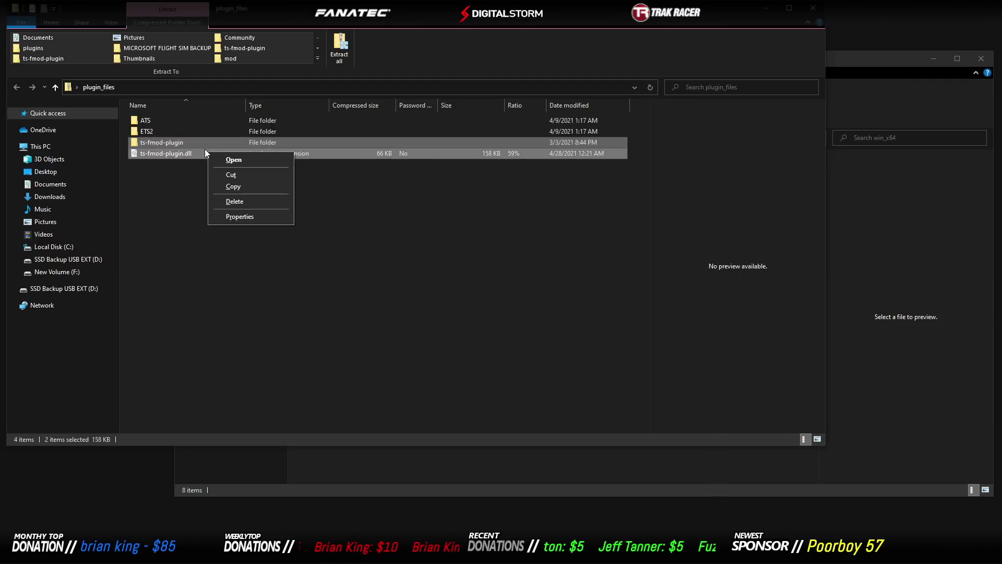
# Open the plugins folder inside win_x64 and compare its contents with the two files selected in the plugin_files archive
pyautogui.click(887, 226)
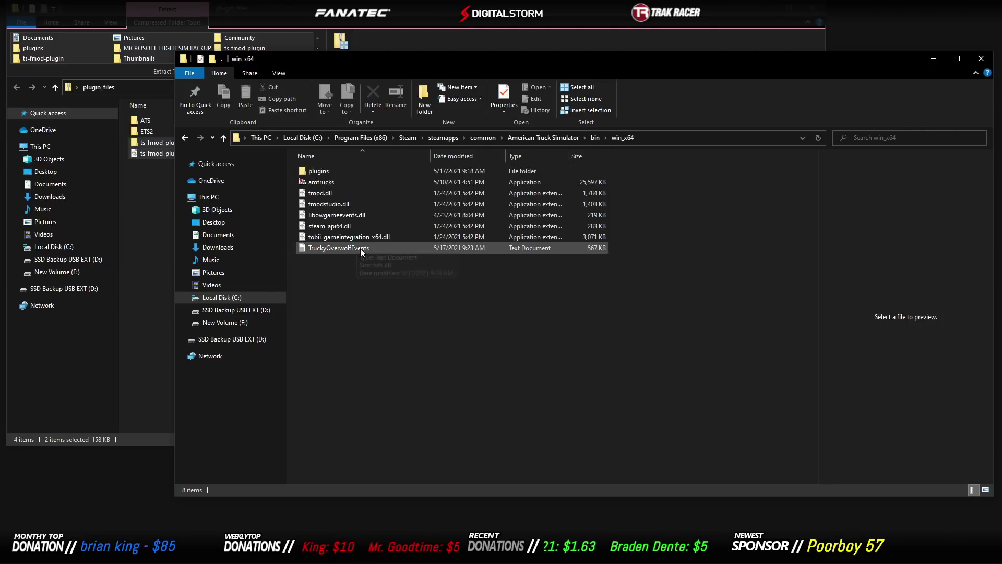
pyautogui.rightClick(328, 315)
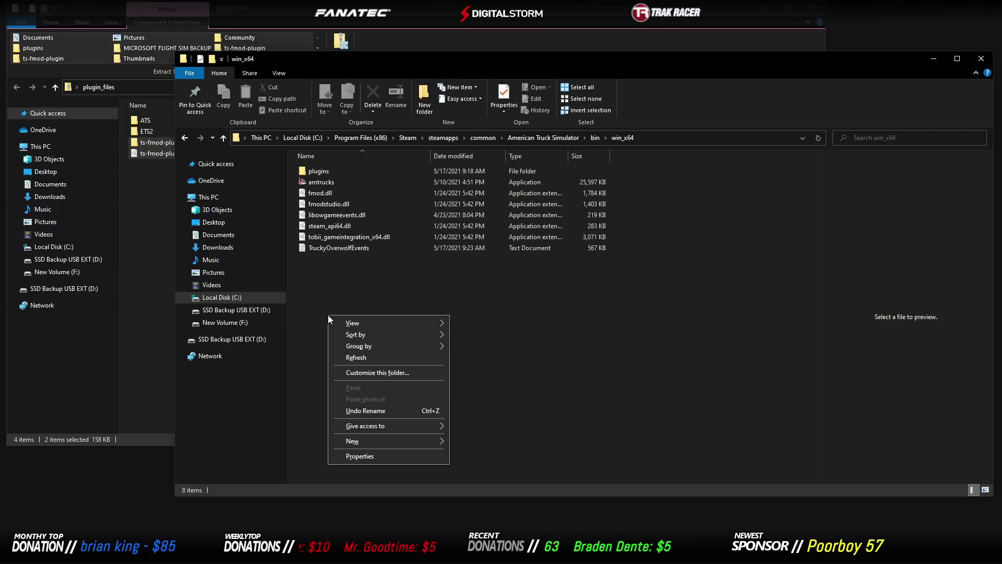
pyautogui.moveTo(405, 441)
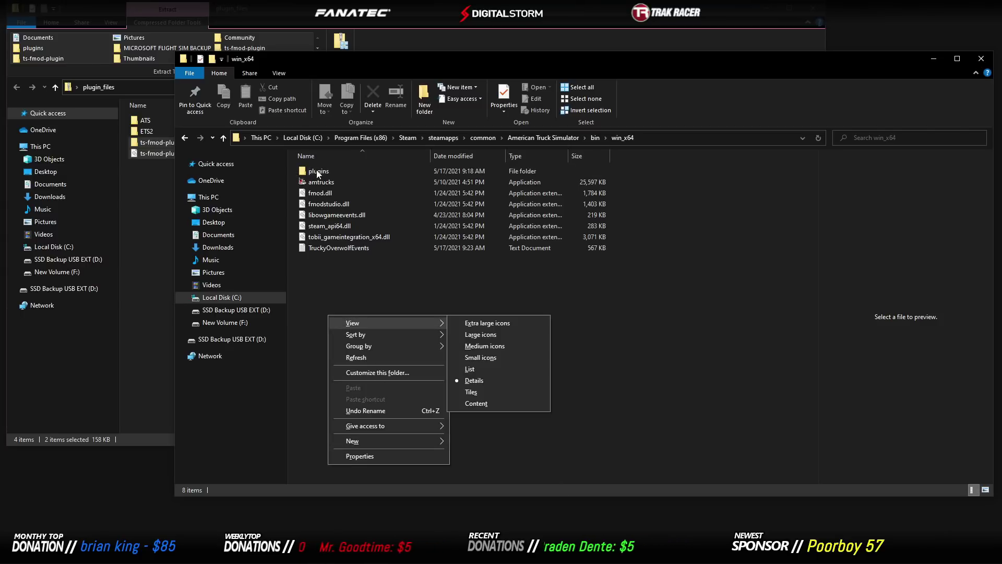
pyautogui.click(334, 169)
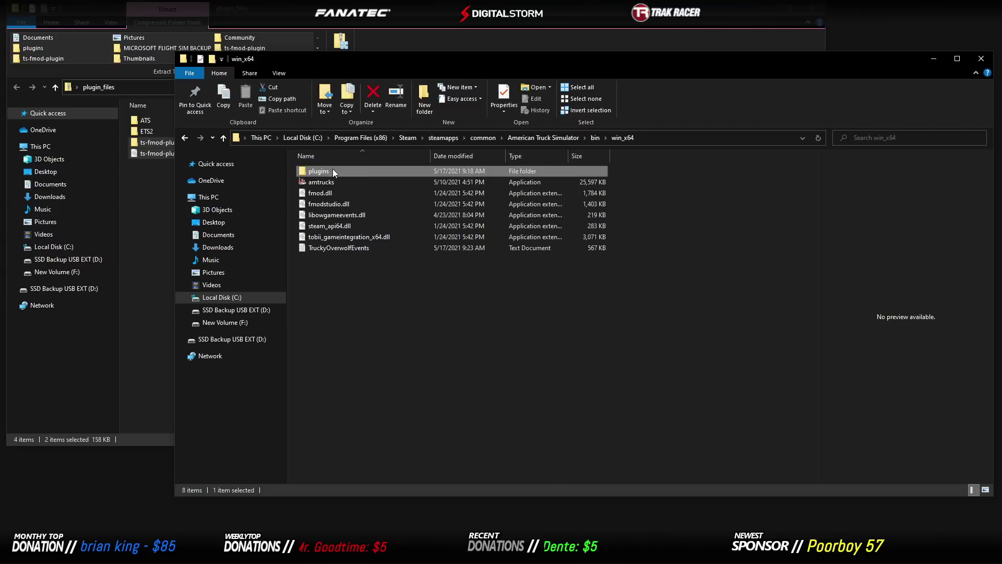
pyautogui.doubleClick(333, 168)
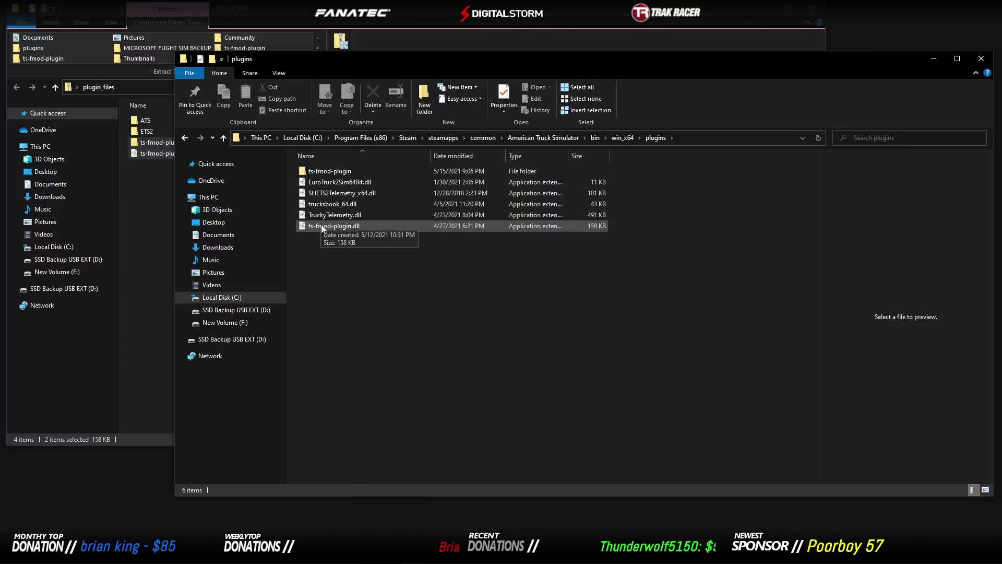
pyautogui.click(148, 175)
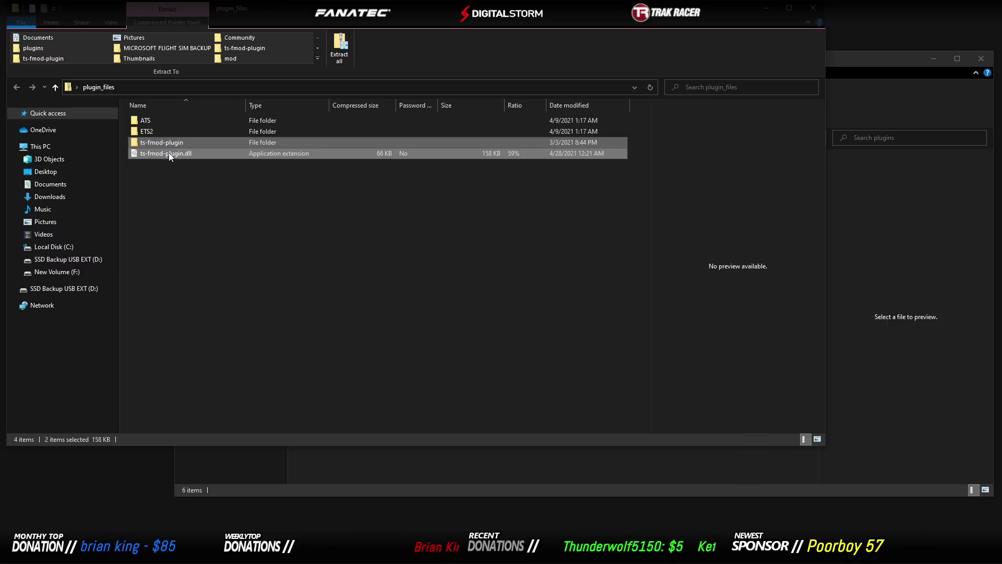
pyautogui.click(856, 327)
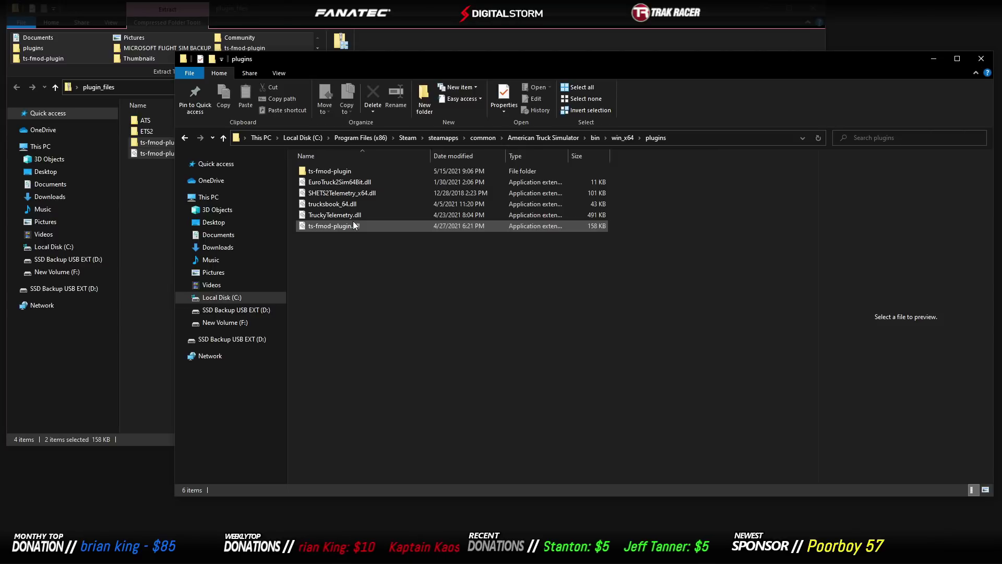
# Return to win_x64, view the plugins folder's options, and open the folder through its pinned Quick access shortcut
pyautogui.press('BackSpace')
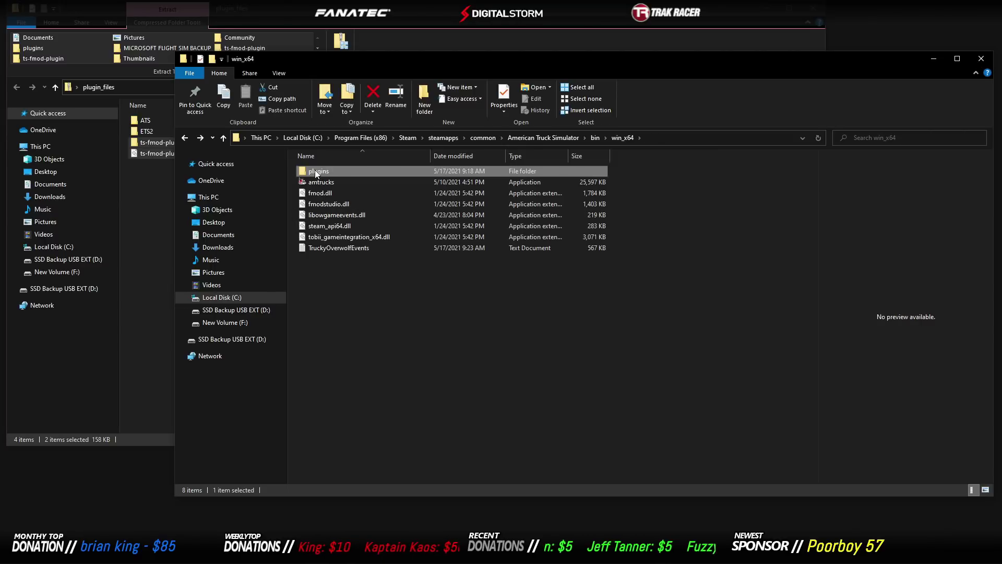
pyautogui.rightClick(316, 172)
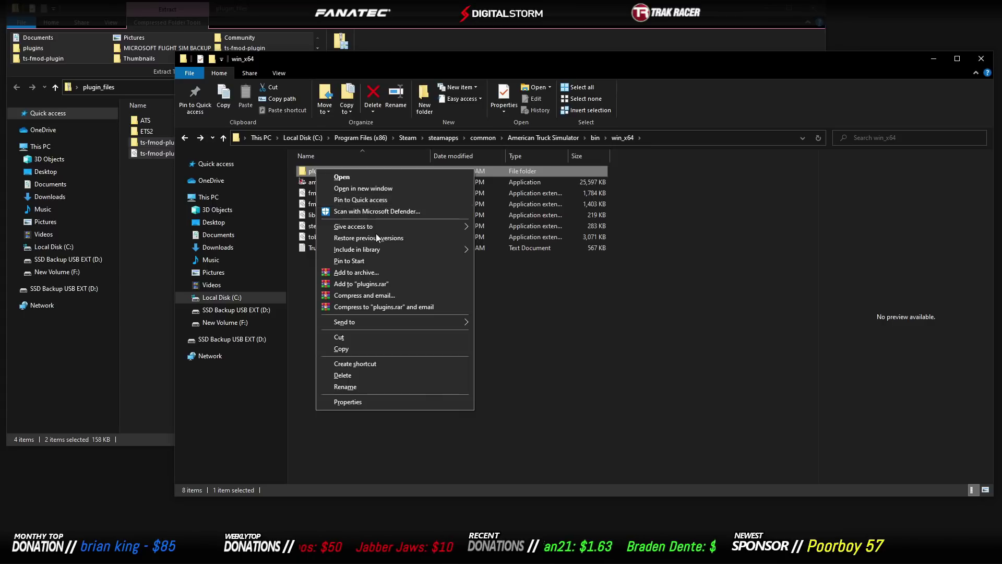
pyautogui.click(444, 281)
pyautogui.click(180, 164)
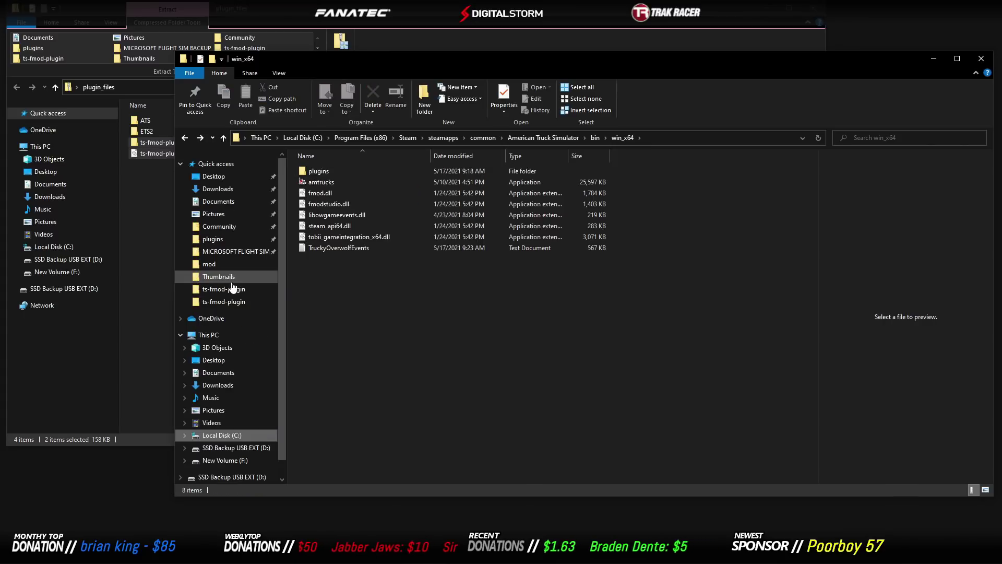
pyautogui.click(211, 239)
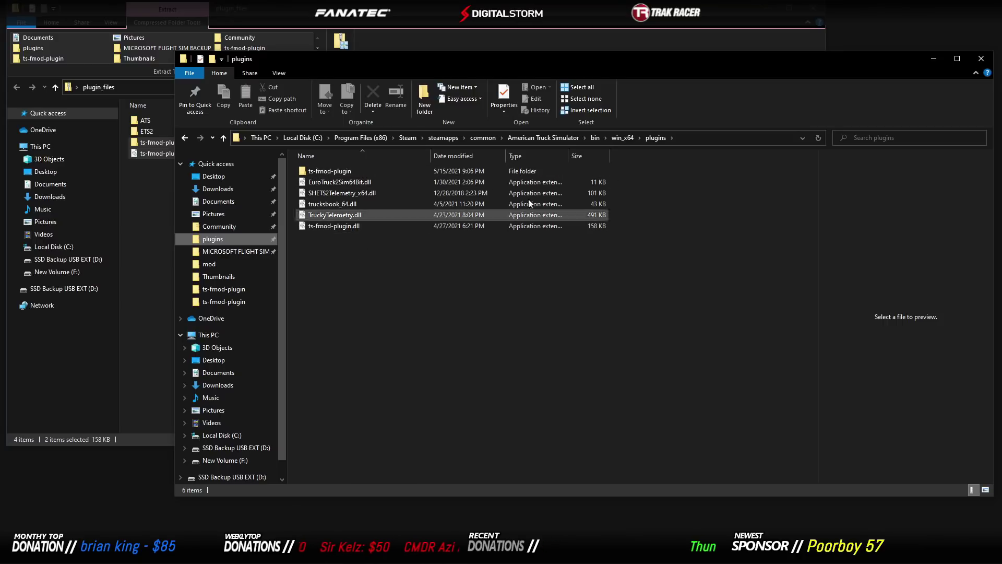
# Go back up to win_x64 and reopen the plugins folder from there
pyautogui.click(624, 139)
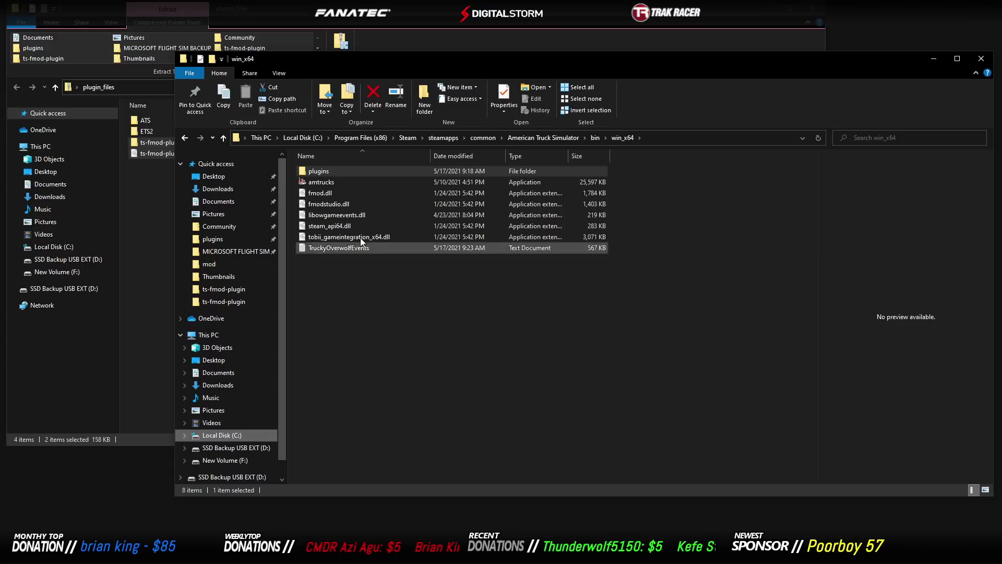
pyautogui.doubleClick(338, 172)
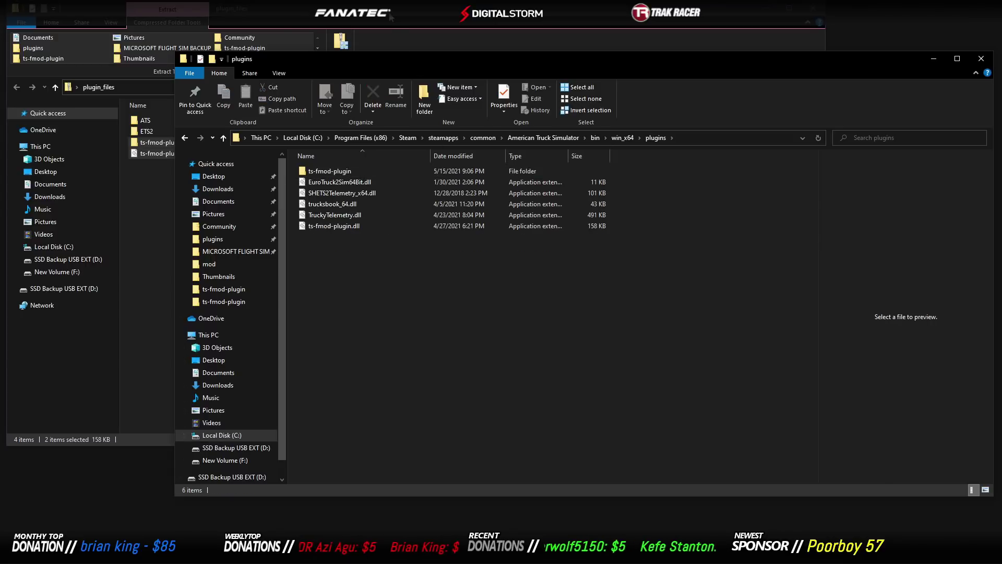
# Open the installed ts-fmod-plugin folder inside plugins and select master.bank, selected.bank and sound_levels
pyautogui.moveTo(154, 148); pyautogui.dragTo(863, 257)
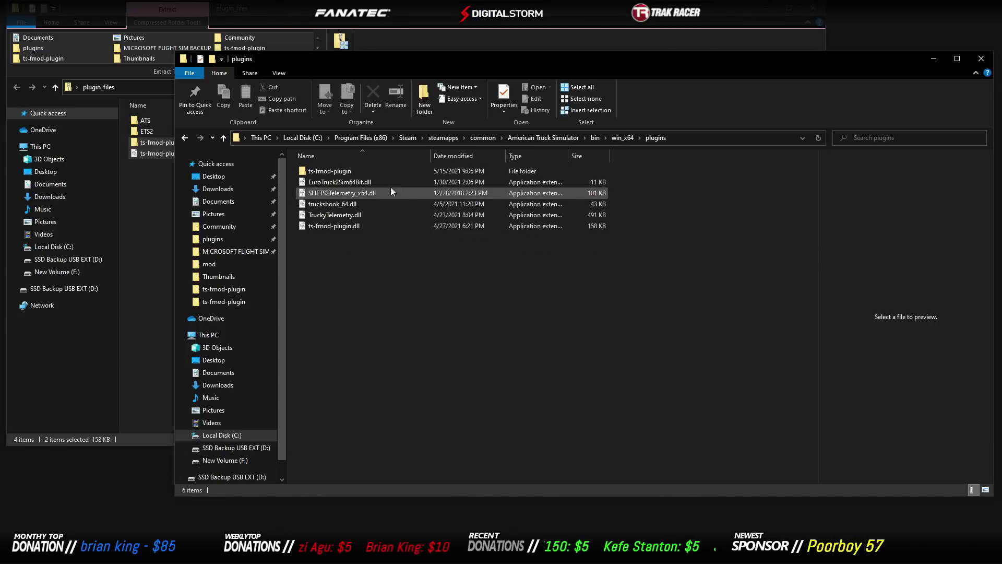
pyautogui.doubleClick(334, 171)
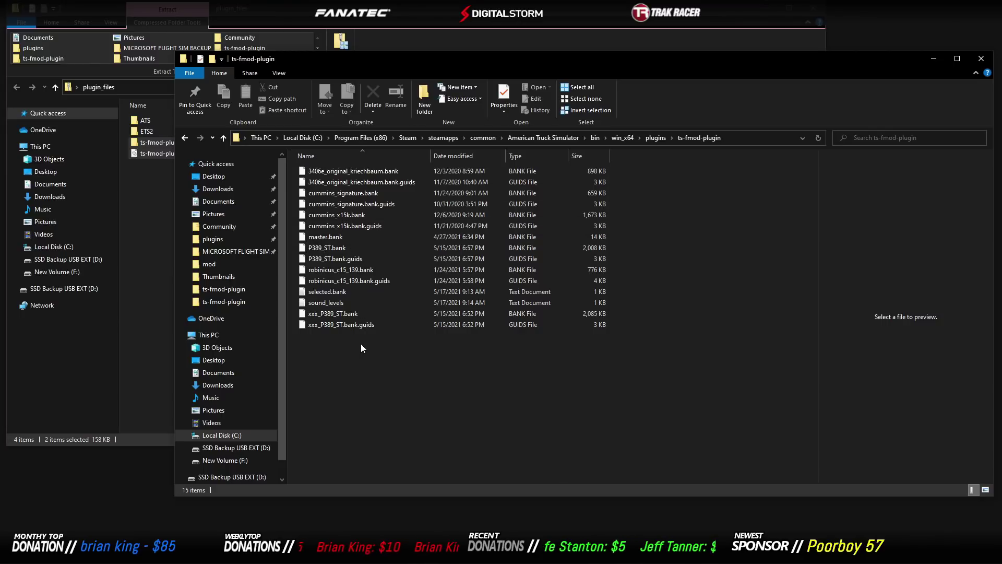
pyautogui.click(343, 293)
pyautogui.keyDown('shift'); pyautogui.click(339, 300); pyautogui.keyUp('shift')
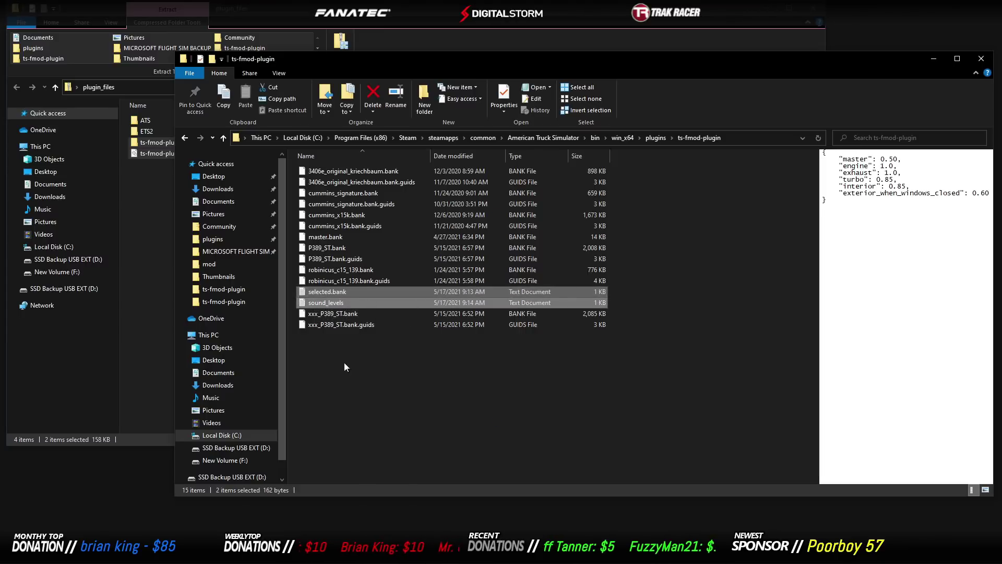
pyautogui.keyDown('ctrl'); pyautogui.click(326, 238); pyautogui.keyUp('ctrl')
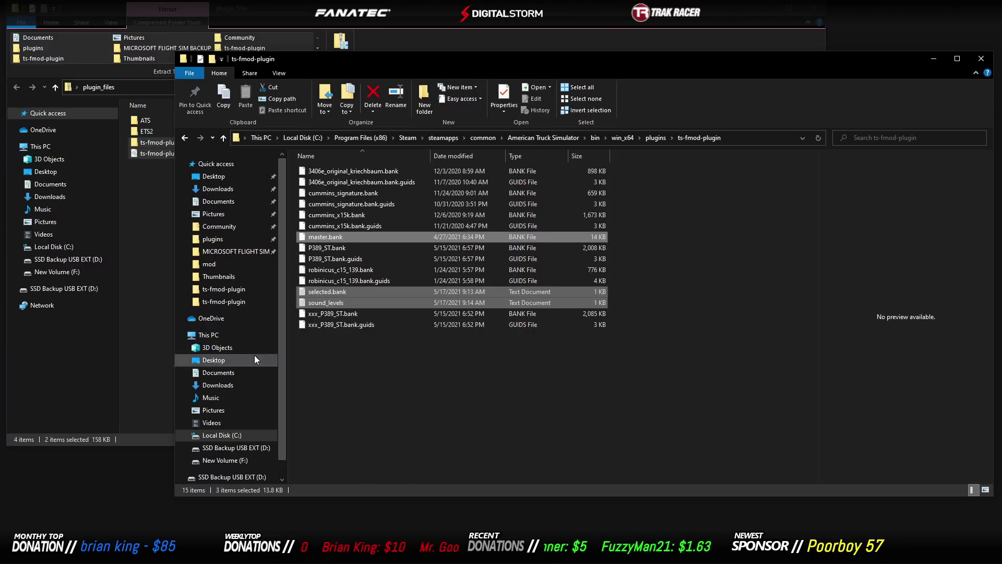
# Check the contents of the ETS2 folder in the plugin_files archive and return to the archive's root
pyautogui.click(146, 302)
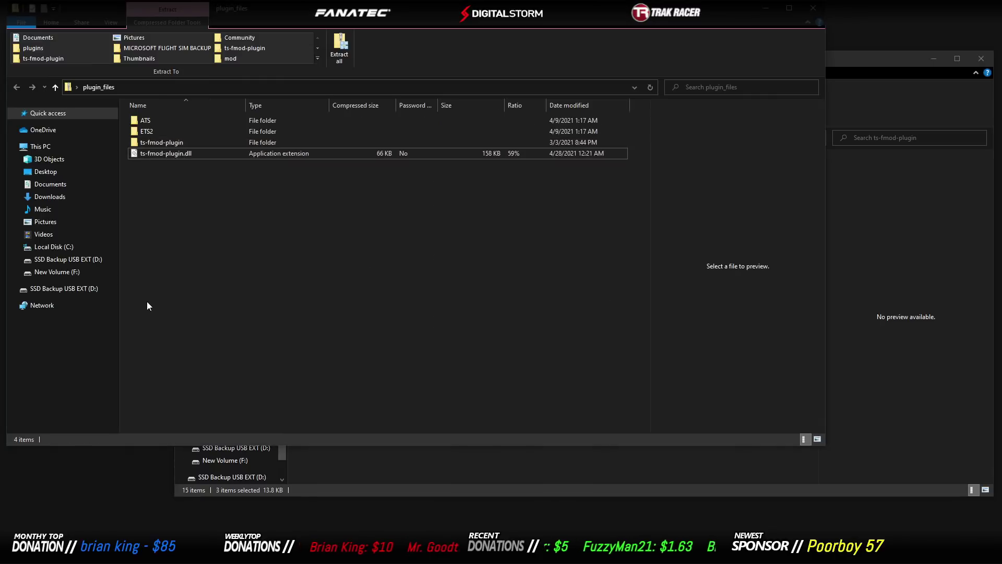
pyautogui.doubleClick(157, 130)
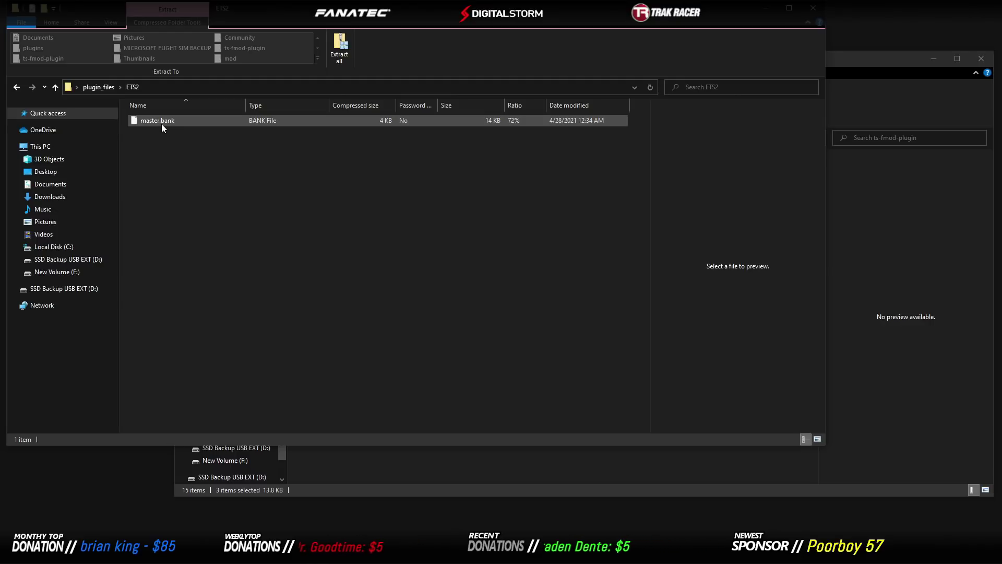
pyautogui.hotkey('alt', 'Up')
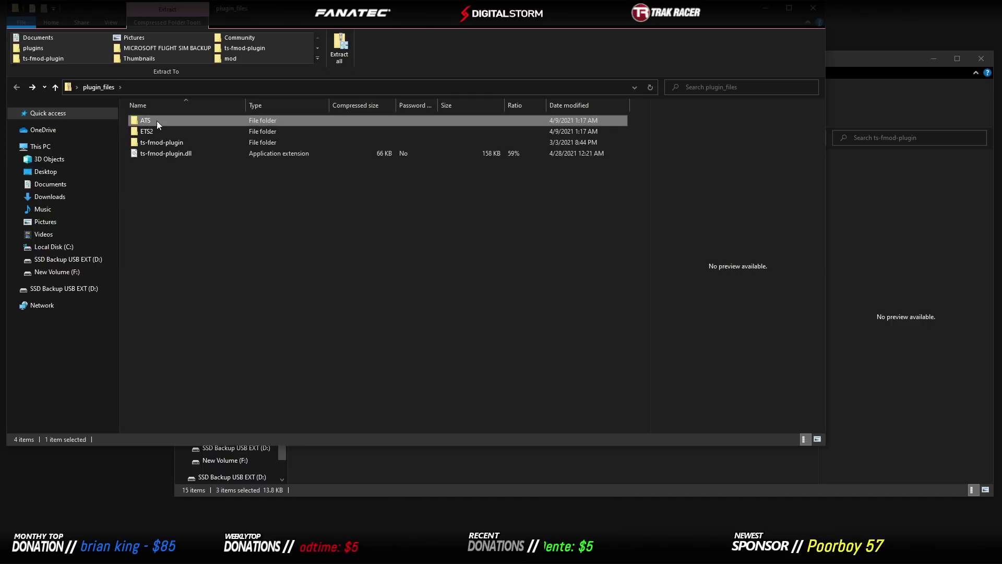
# Open the ATS folder in the plugin_files archive, select master.bank and bring up its file actions
pyautogui.doubleClick(157, 121)
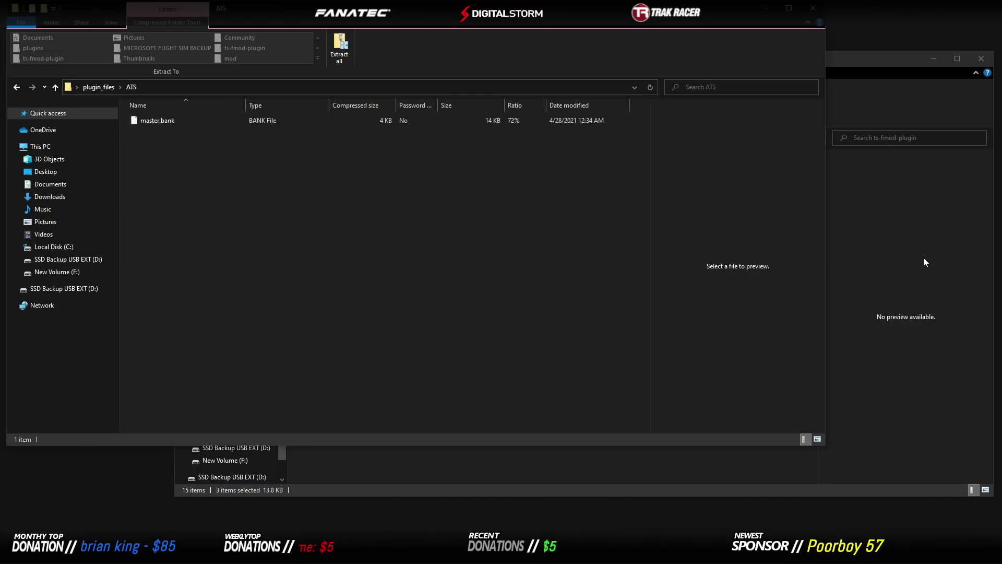
pyautogui.click(170, 120)
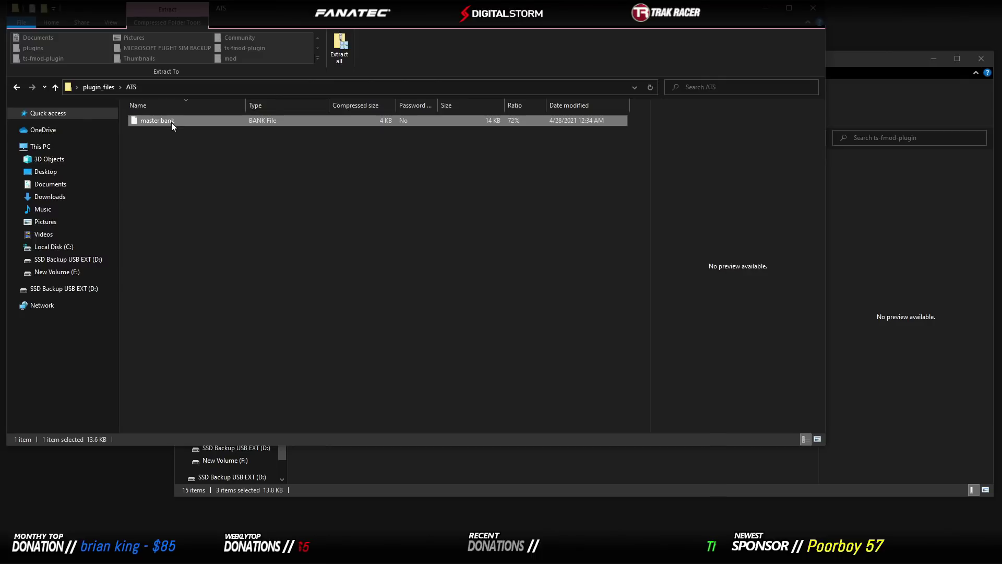
pyautogui.rightClick(181, 124)
pyautogui.click(225, 155)
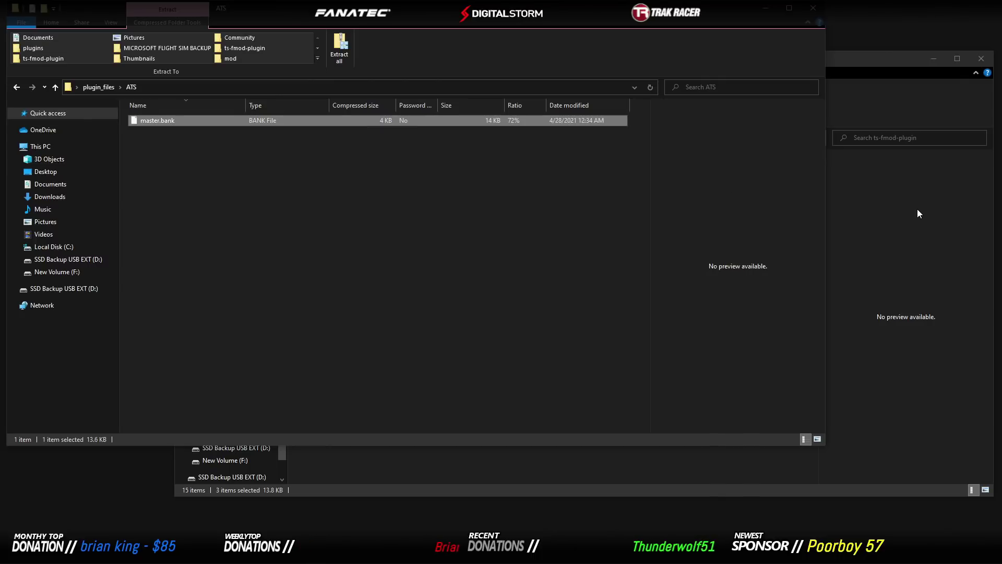
# Go back to the installed ts-fmod-plugin folder, reselect master.bank, selected.bank and sound_levels together, and clear the selection
pyautogui.click(902, 197)
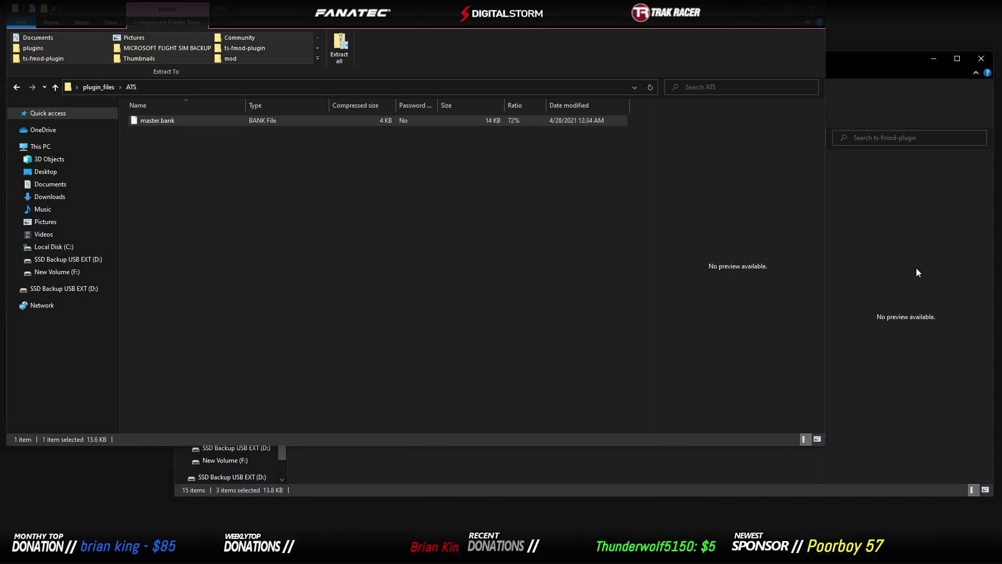
pyautogui.click(883, 68)
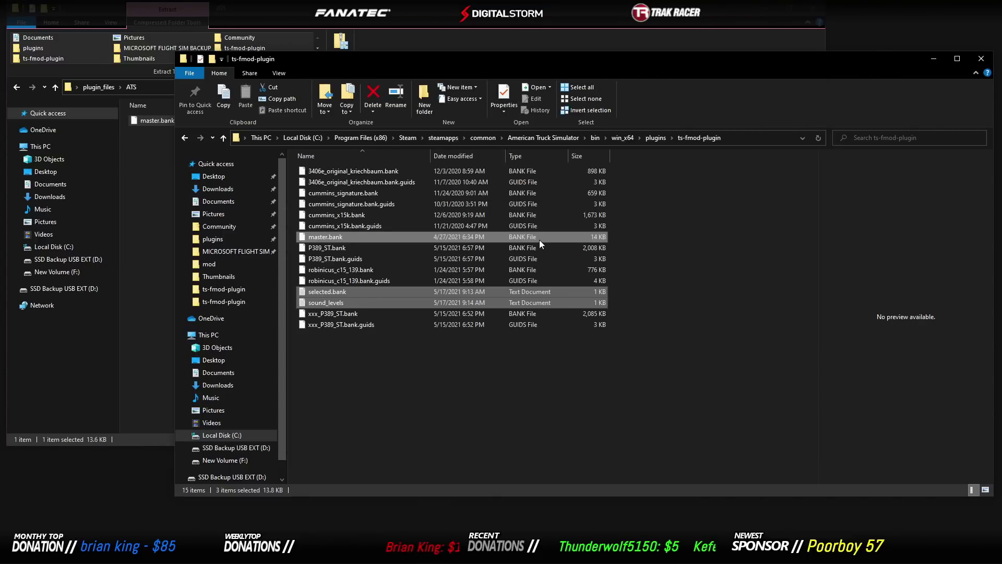
pyautogui.click(481, 393)
pyautogui.click(335, 240)
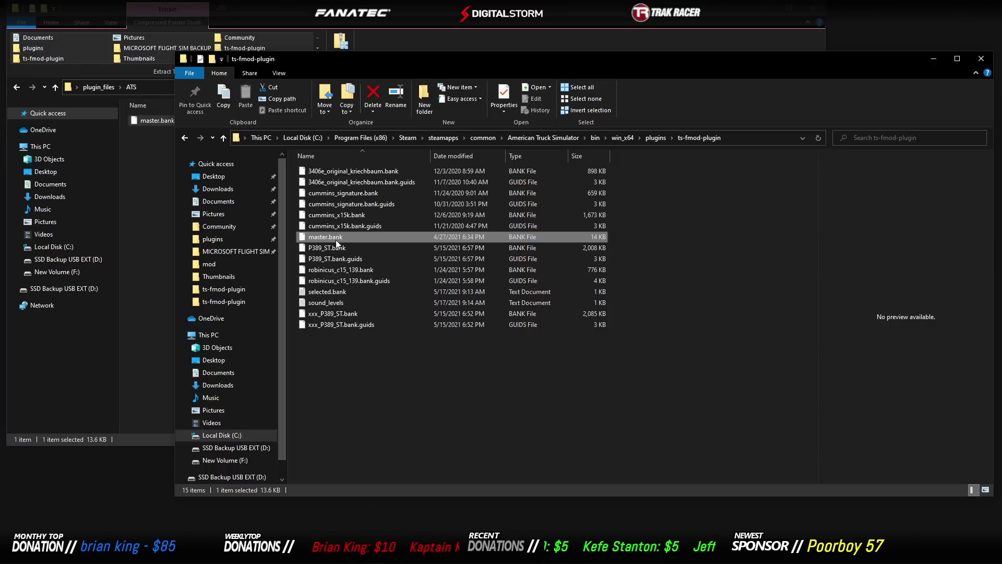
pyautogui.keyDown('ctrl'); pyautogui.click(327, 292); pyautogui.keyUp('ctrl')
pyautogui.keyDown('ctrl'); pyautogui.click(342, 301); pyautogui.keyUp('ctrl')
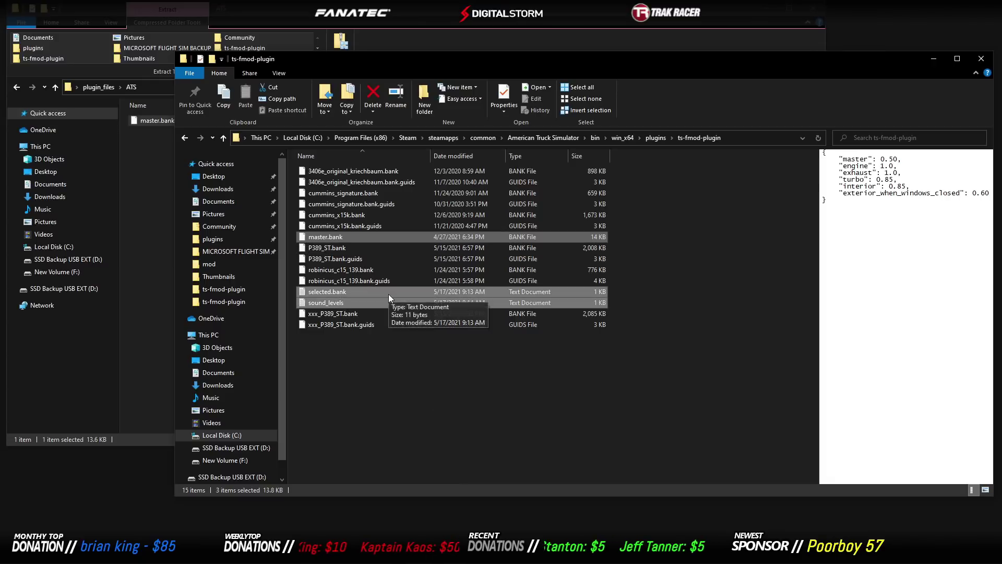
pyautogui.click(427, 392)
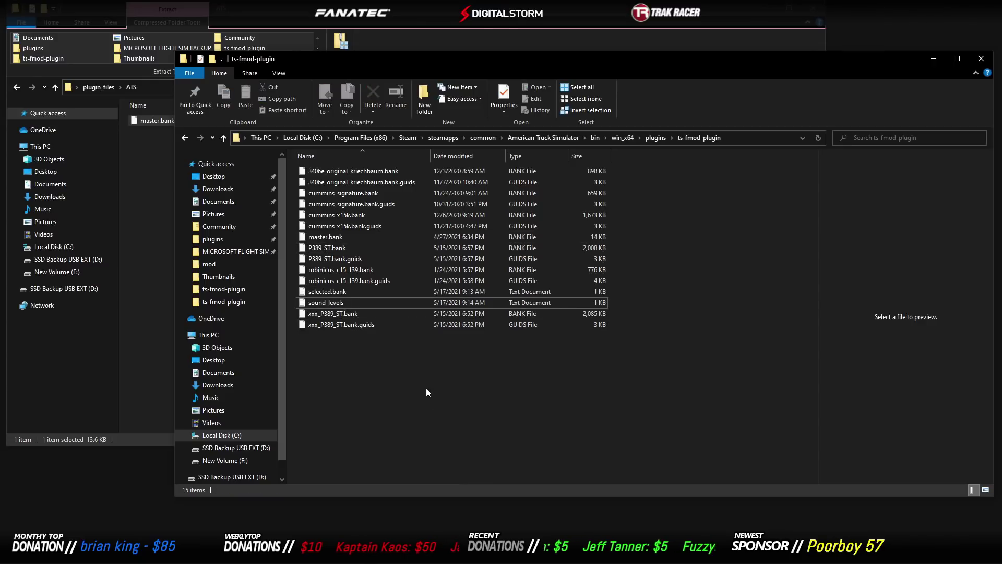
# Close the plugin_files archive, uncover the desktop, open the MegaPack sound archive in WinRAR and dismiss its reminder window
pyautogui.click(813, 9)
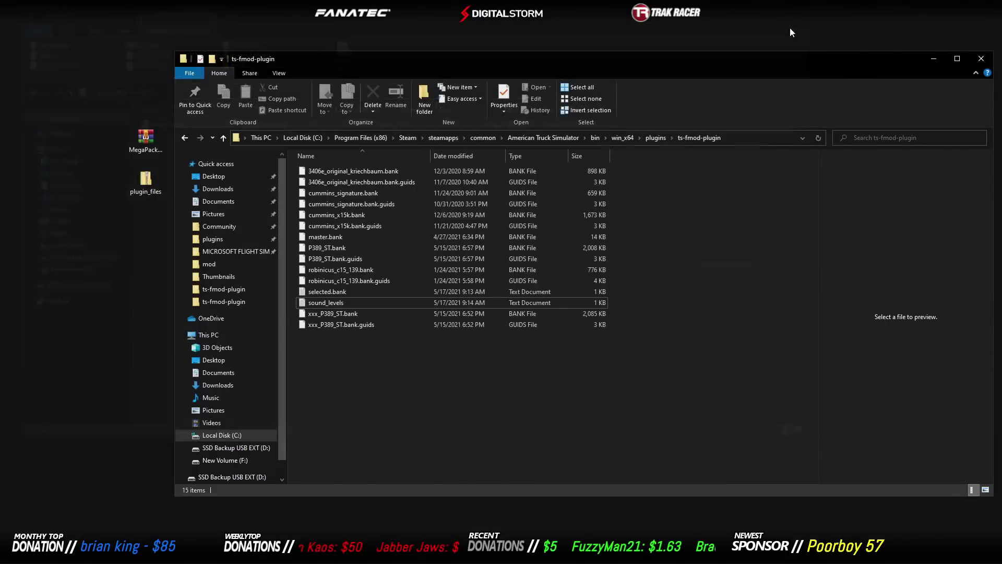
pyautogui.moveTo(714, 57); pyautogui.dragTo(691, 268)
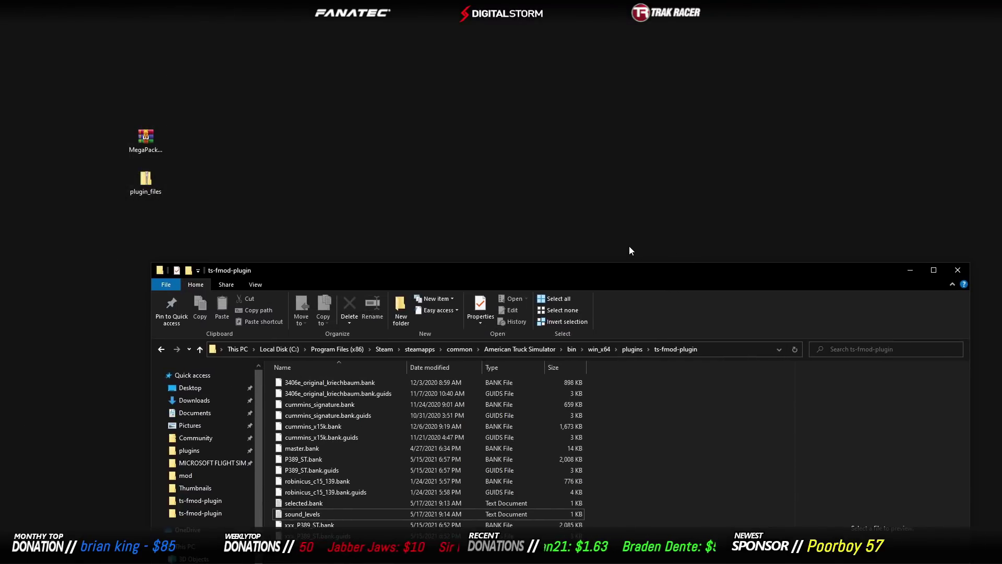
pyautogui.doubleClick(146, 138)
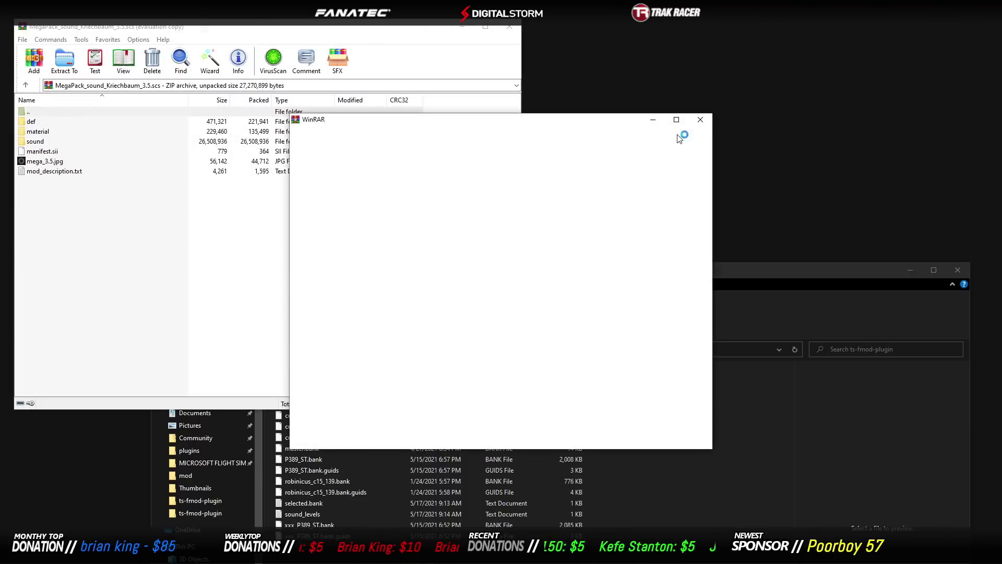
pyautogui.click(710, 150)
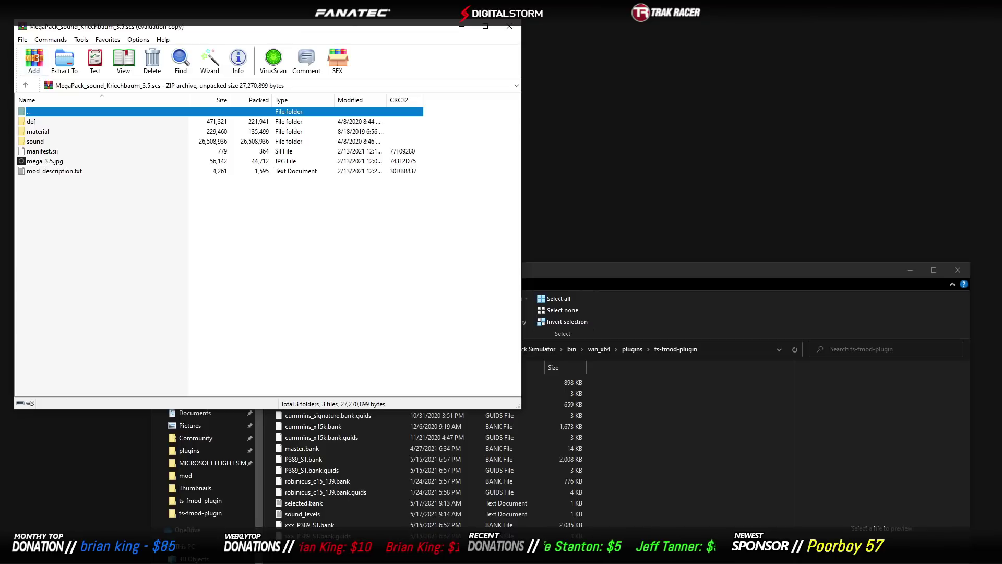
# Minimize the forum page and place the ts-fmod-plugin folder window beside the MegaPack archive window
pyautogui.hotkey('alt', 'Tab')
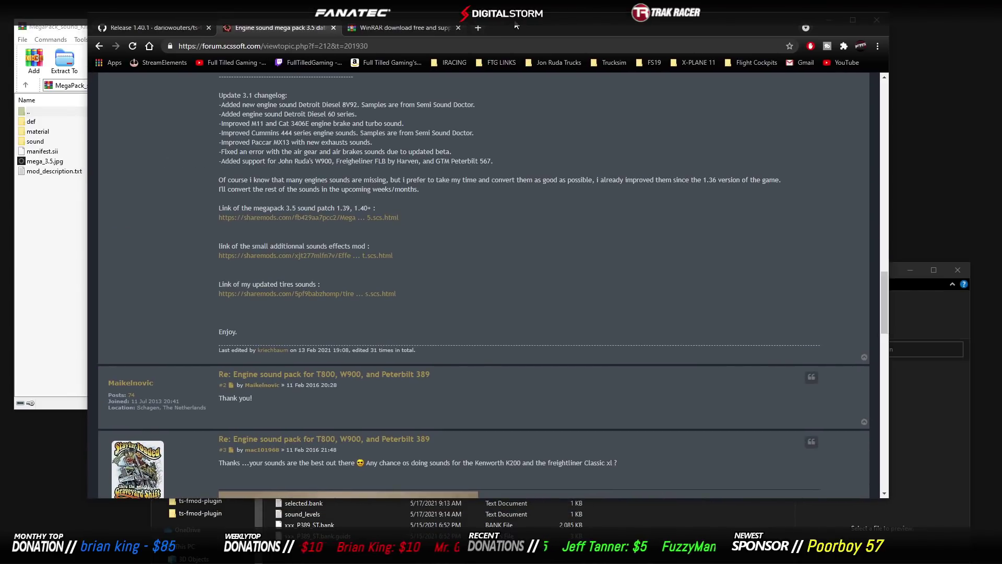
pyautogui.press('super+Down')
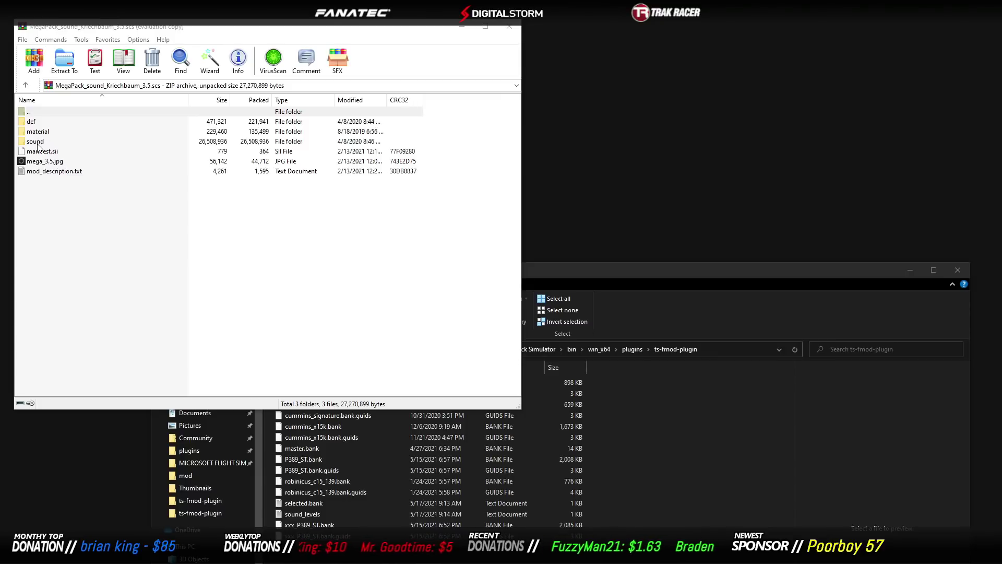
pyautogui.moveTo(577, 269); pyautogui.dragTo(946, 29)
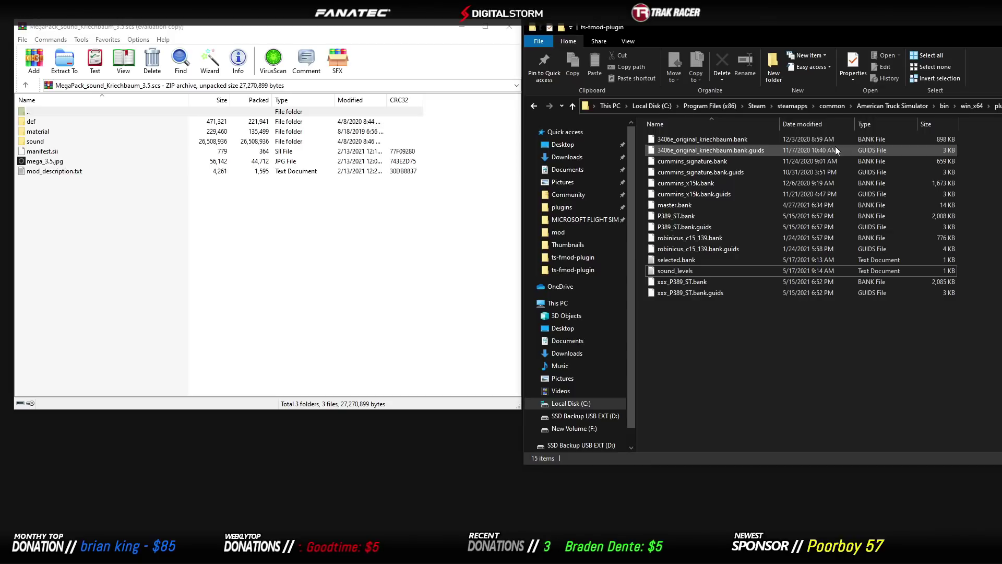
pyautogui.press('BackSpace')
pyautogui.doubleClick(675, 138)
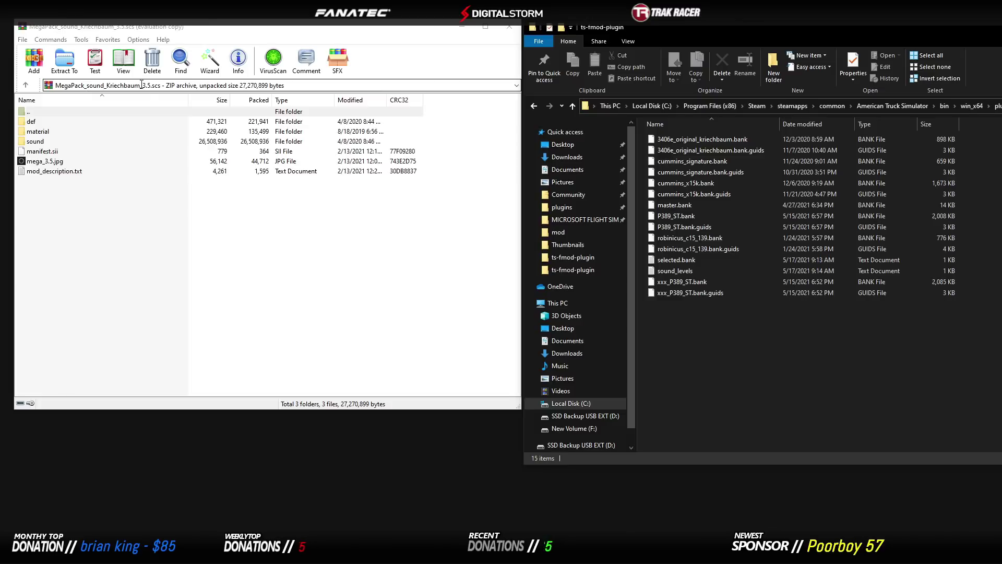
# Extract detroit_60_kriechbaum.bank and detroit_60_kriechbaum.bank.guids from the archive's sound\truck folder into the ts-fmod-plugin folder
pyautogui.doubleClick(34, 142)
pyautogui.doubleClick(36, 123)
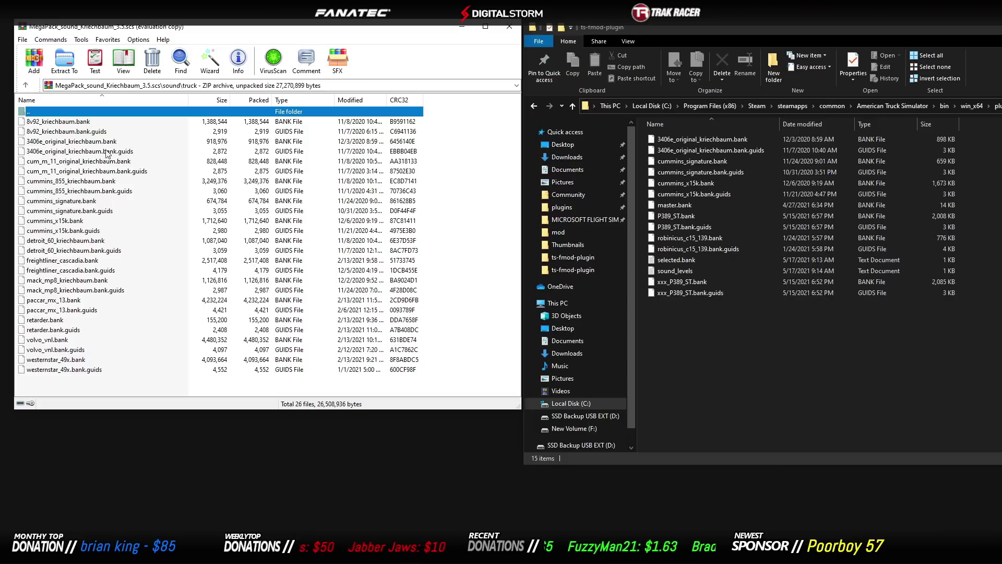
pyautogui.click(83, 124)
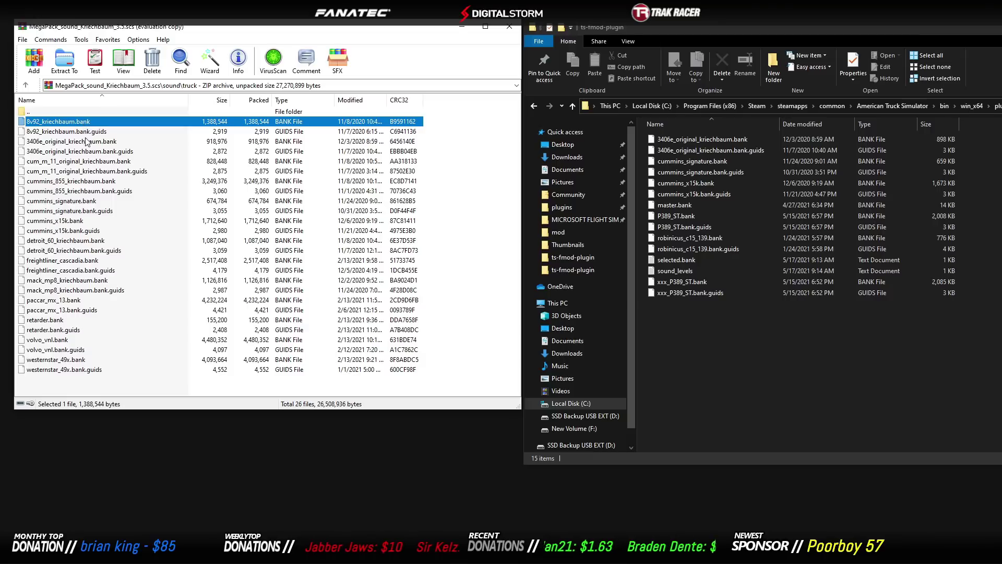
pyautogui.click(81, 241)
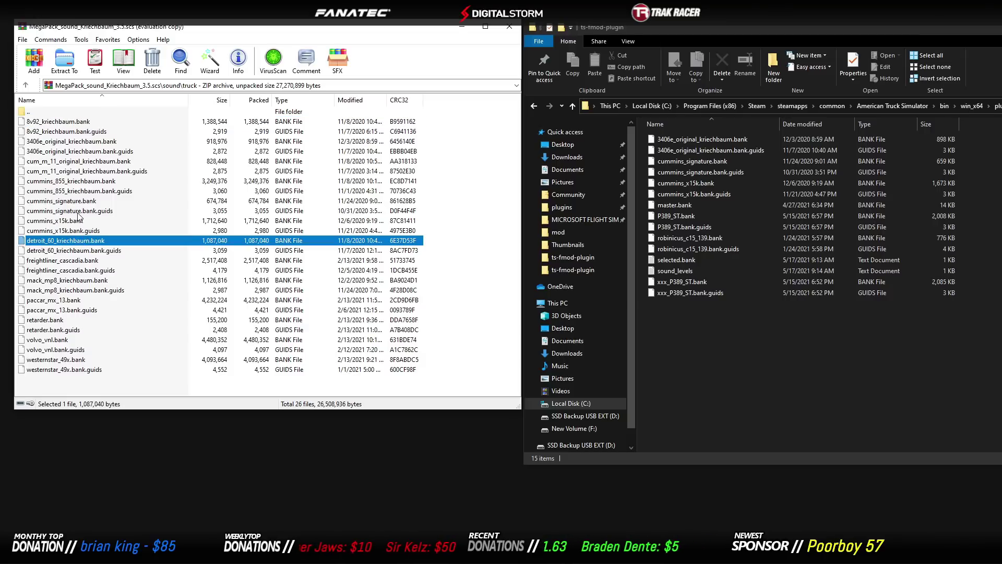
pyautogui.hotkey('shift', 'Down')
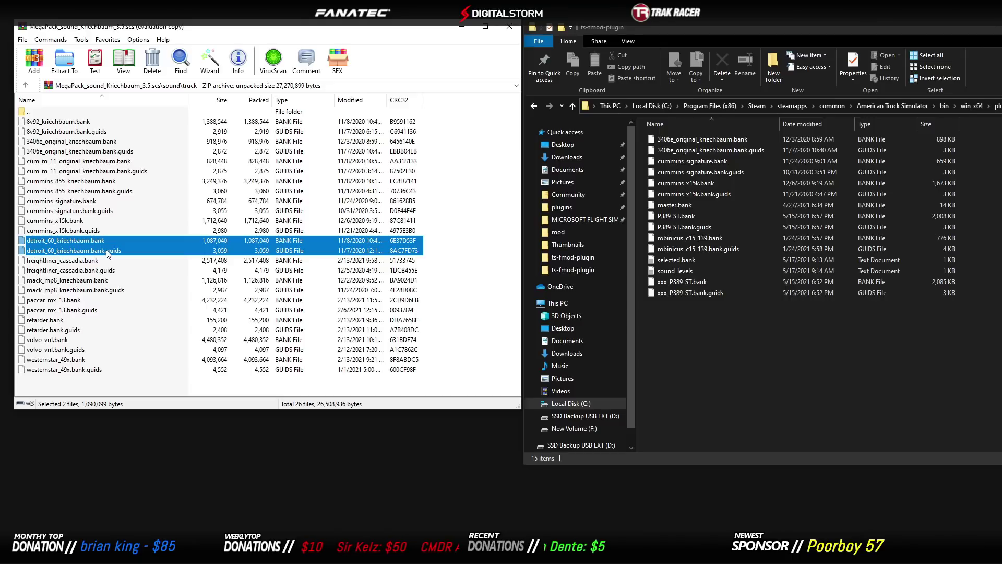
pyautogui.moveTo(107, 253); pyautogui.dragTo(728, 343)
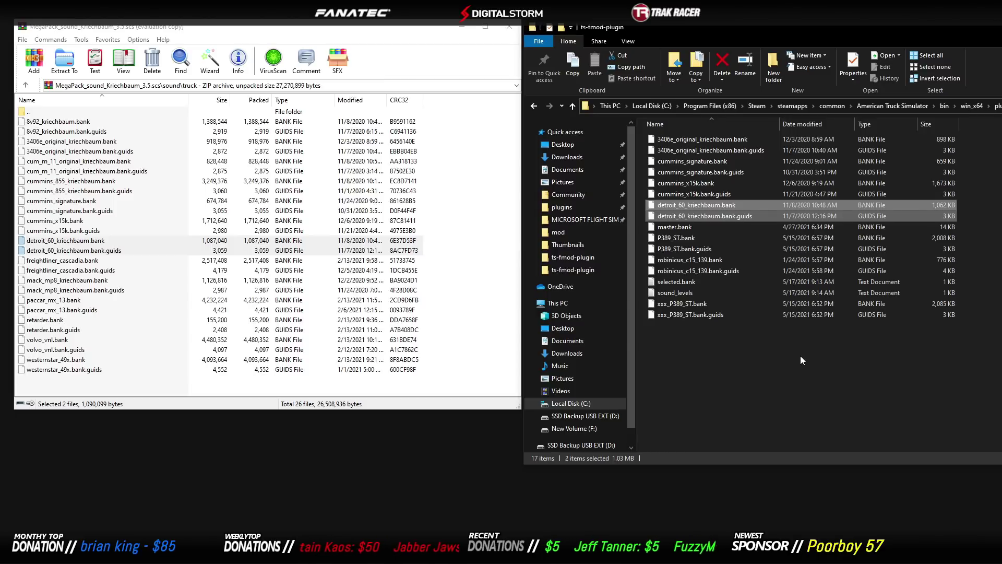
pyautogui.click(734, 355)
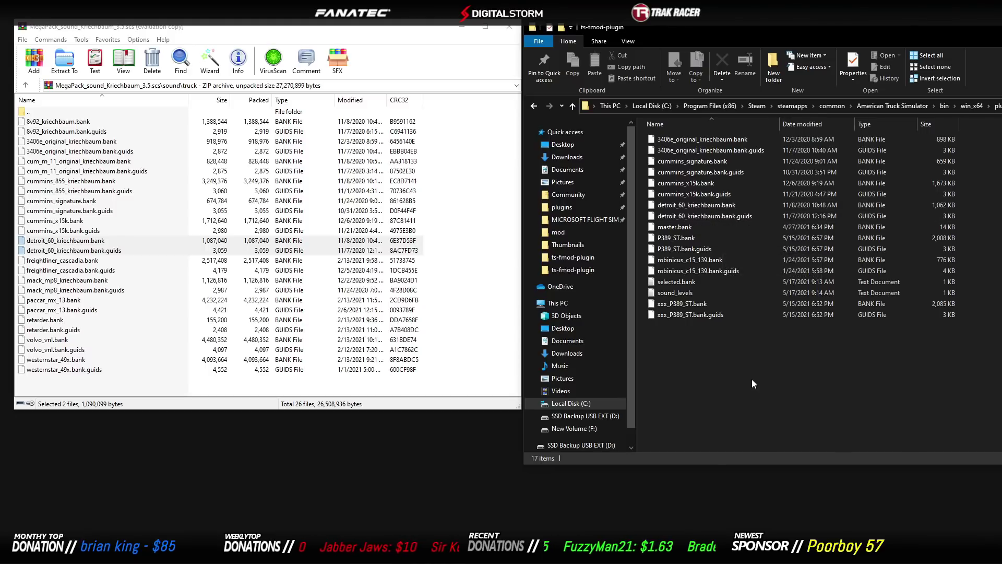
# Open the selected.bank text document from the ts-fmod-plugin folder in Notepad
pyautogui.click(685, 282)
pyautogui.rightClick(683, 283)
pyautogui.click(664, 349)
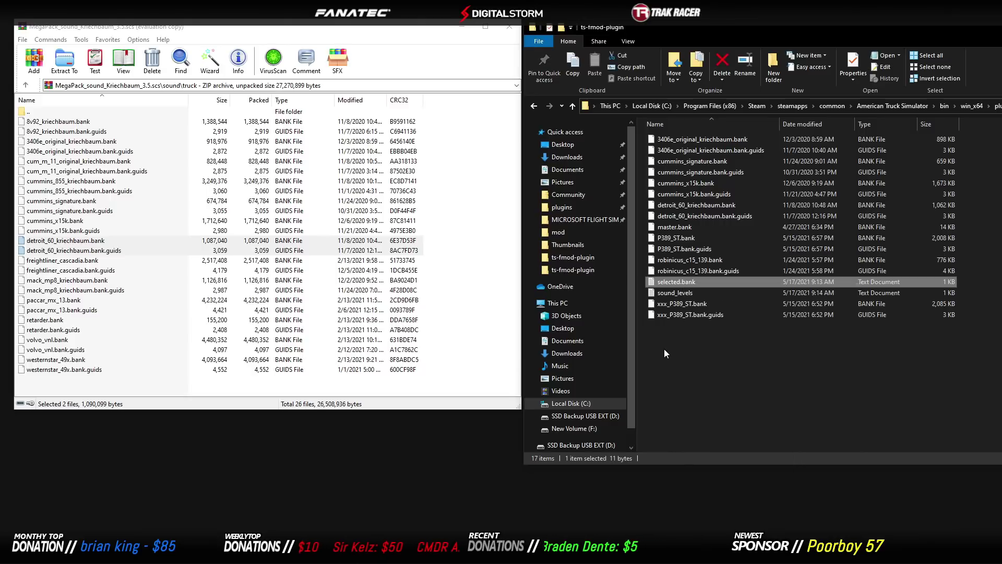
pyautogui.doubleClick(684, 281)
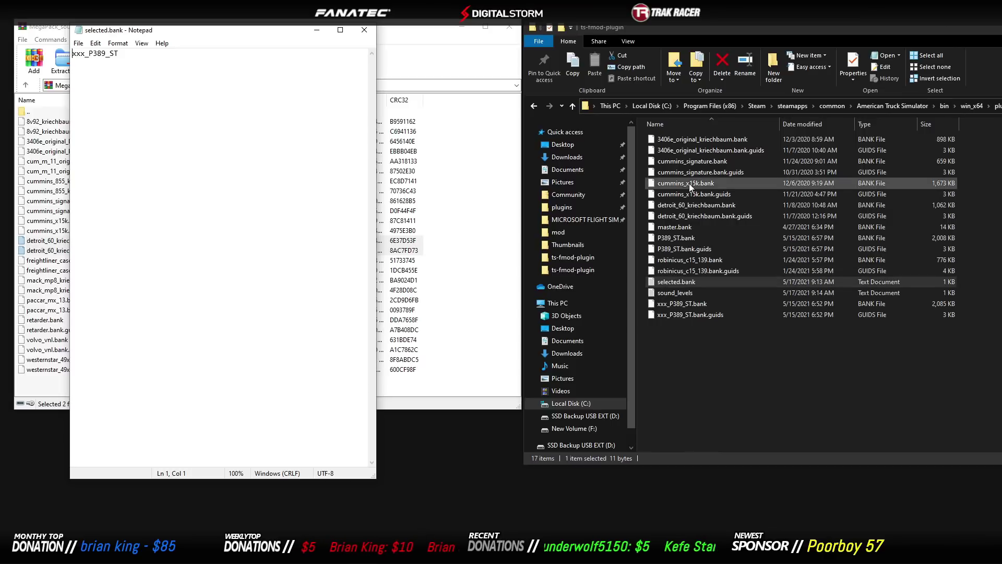
# Replace the text in selected.bank with the bank name robinicus_c15_139 copied from its file name, and save and close the document
pyautogui.click(689, 261)
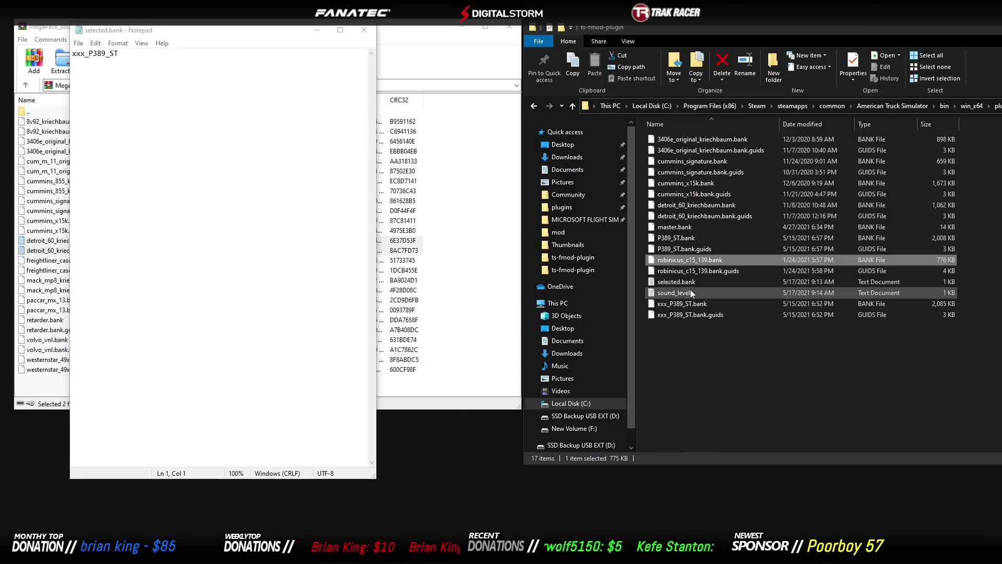
pyautogui.click(691, 263)
pyautogui.hotkey('ctrl', 'c')
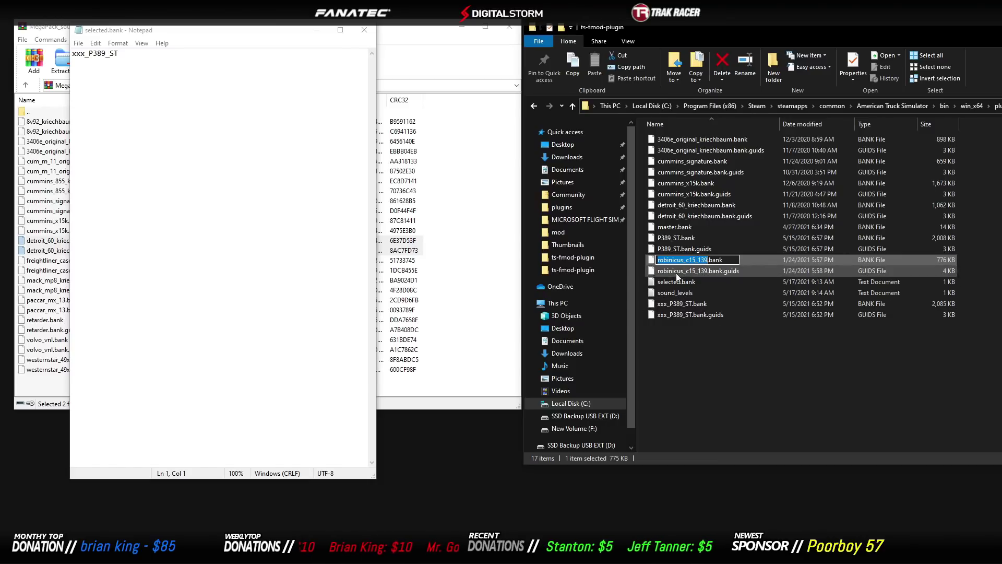
pyautogui.click(253, 185)
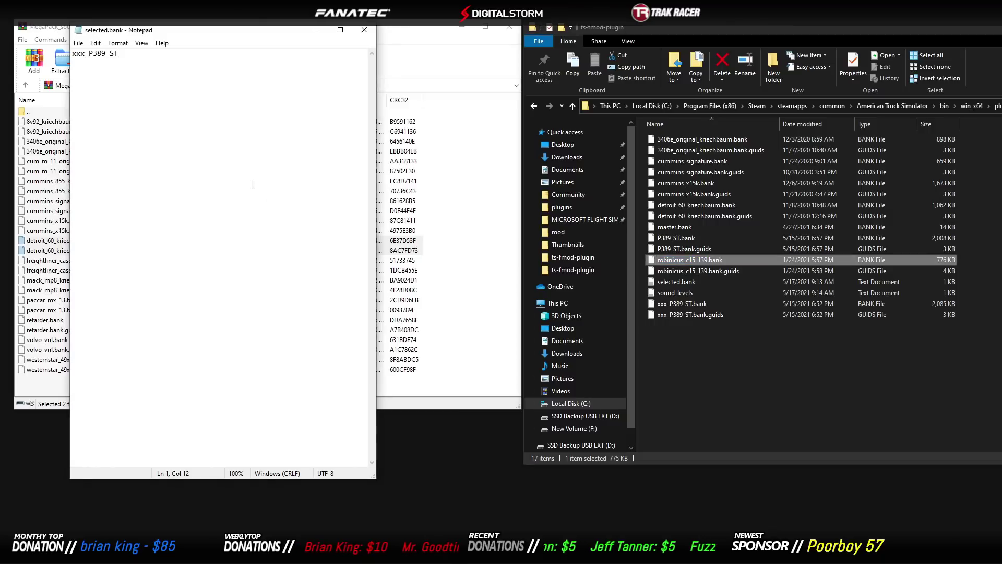
pyautogui.moveTo(160, 65); pyautogui.dragTo(47, 53)
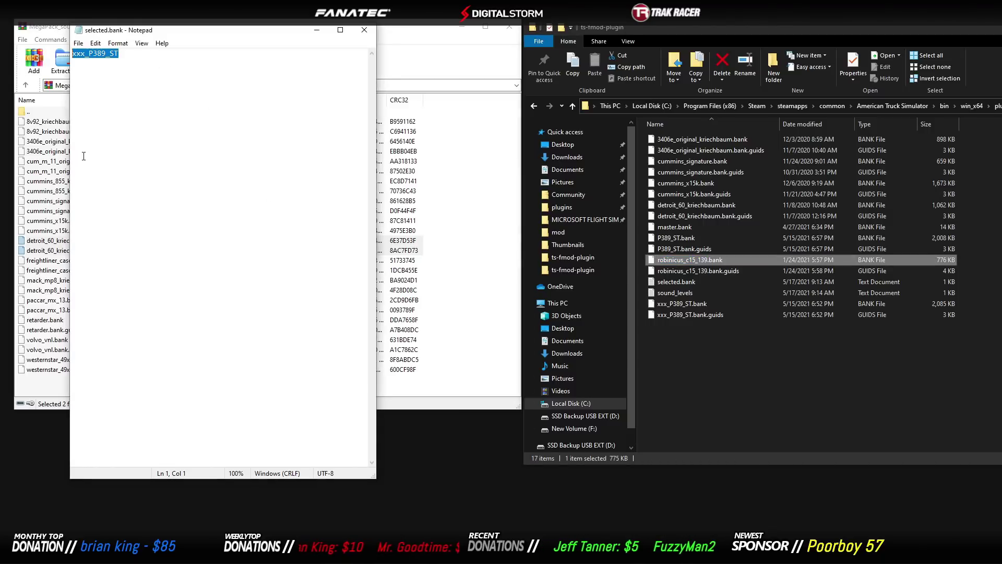
pyautogui.click(669, 282)
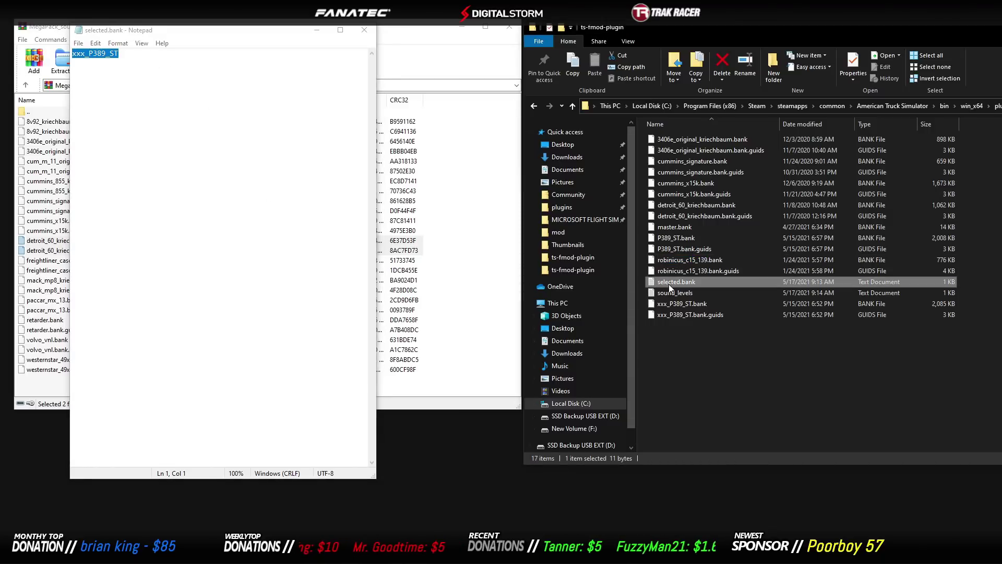
pyautogui.click(179, 71)
pyautogui.hotkey('ctrl', 'a')
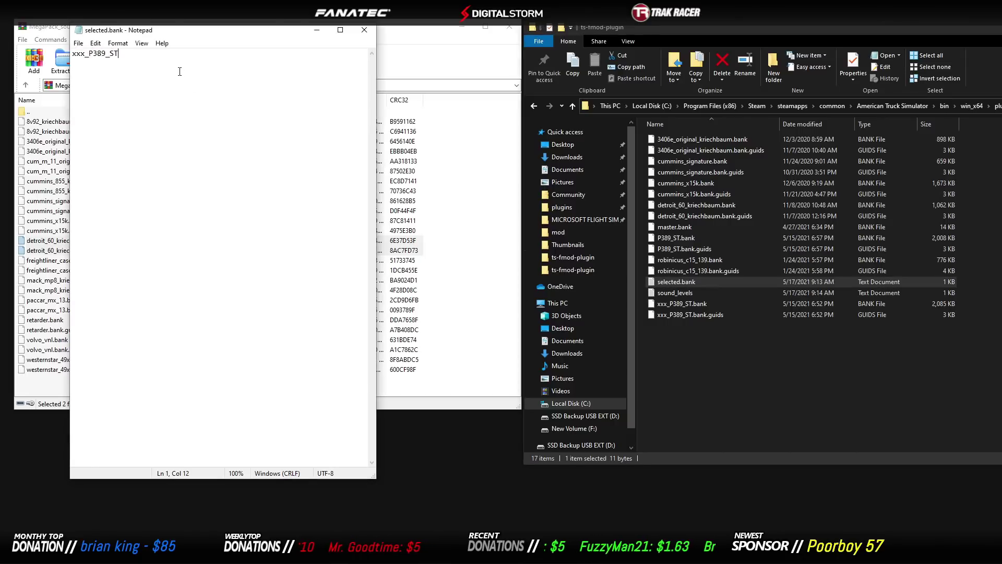
pyautogui.hotkey('ctrl', 'v')
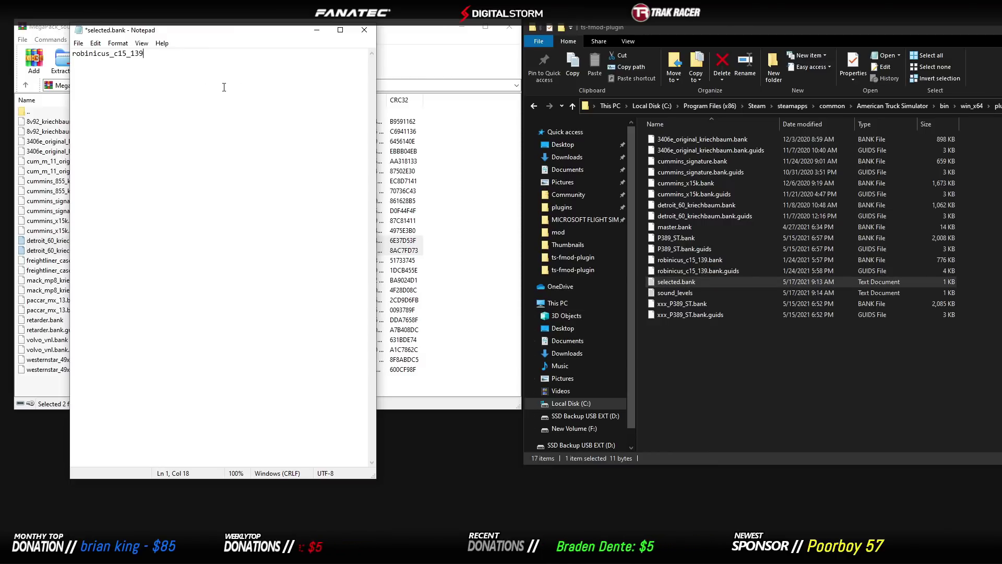
pyautogui.hotkey('ctrl', 's')
pyautogui.click(365, 32)
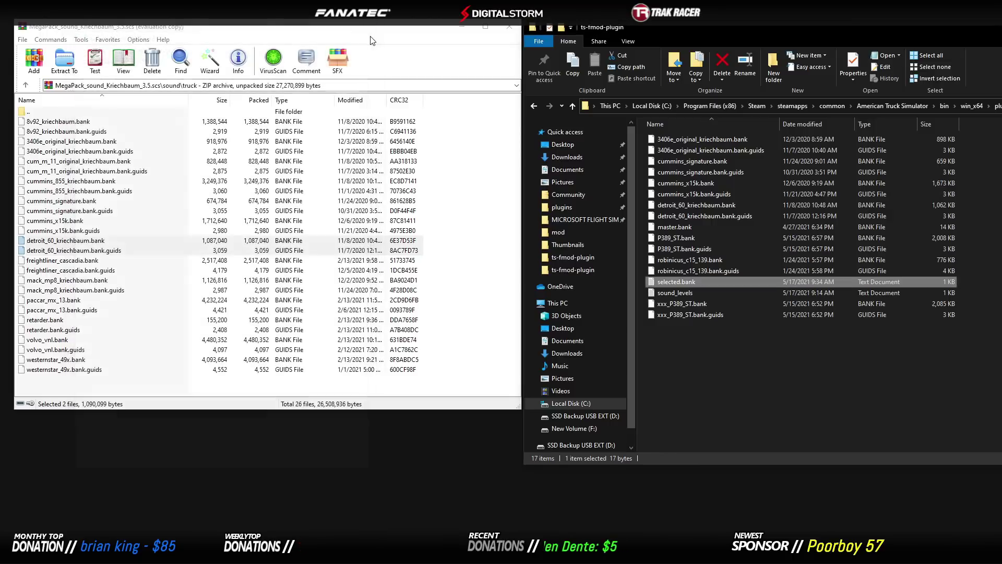
# Set the master level in the sound_levels document to 0.75, and save and close it
pyautogui.doubleClick(686, 292)
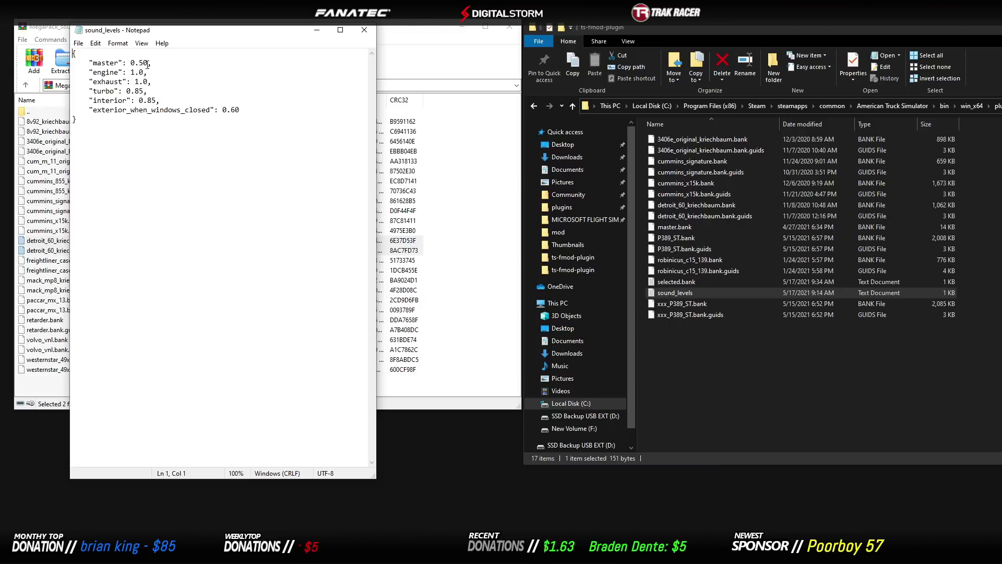
pyautogui.moveTo(149, 63); pyautogui.dragTo(141, 65)
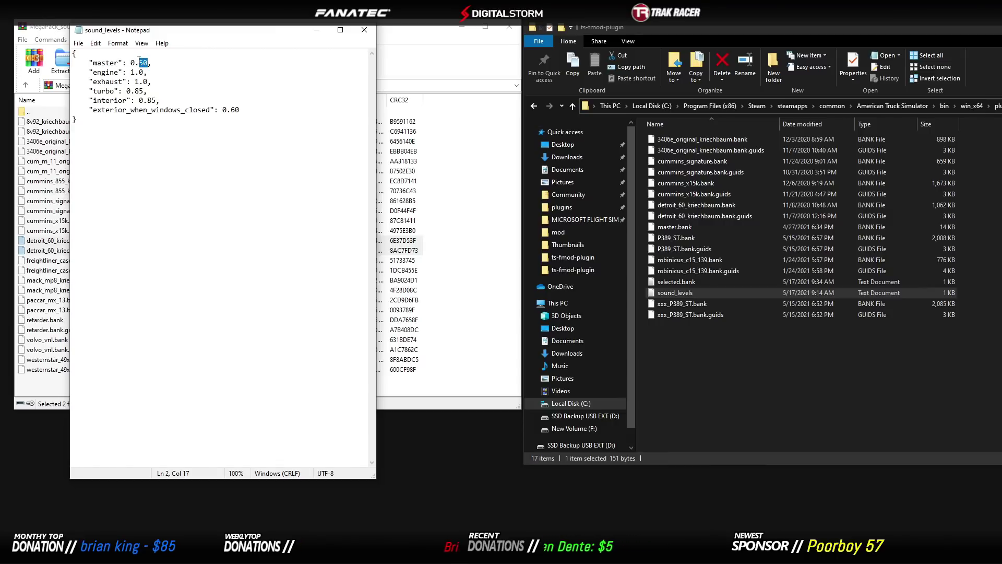
pyautogui.write('75')
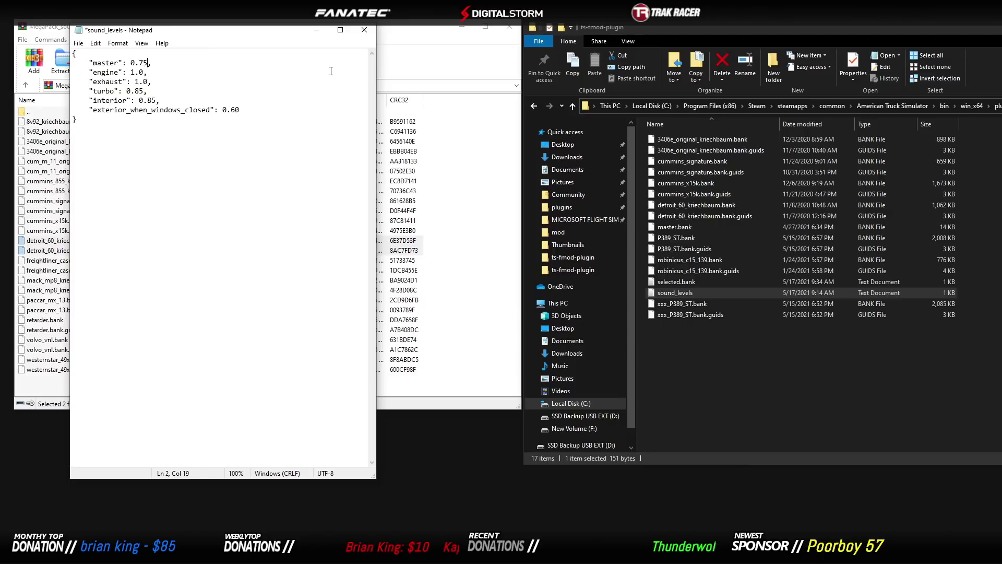
pyautogui.hotkey('ctrl', 's')
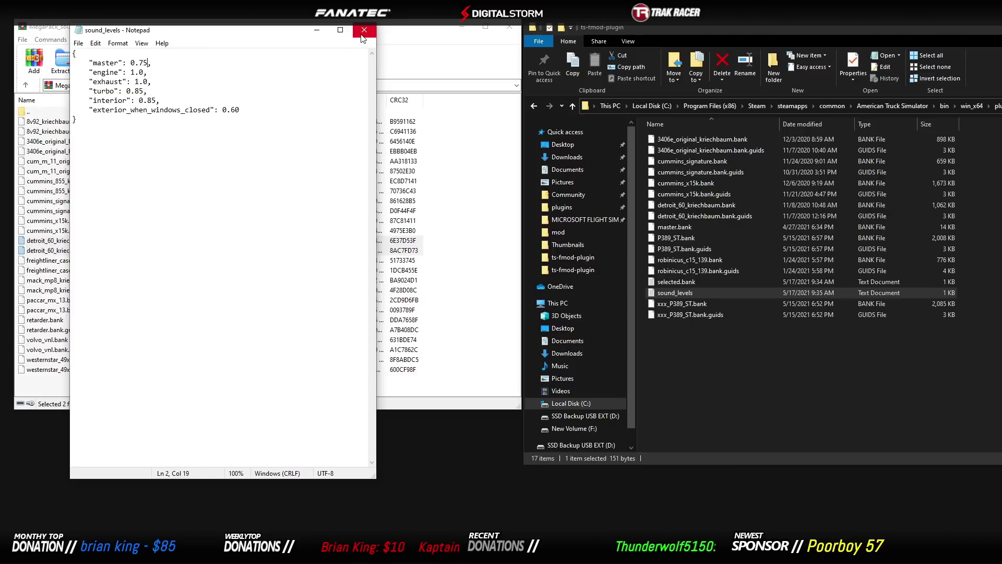
pyautogui.click(363, 30)
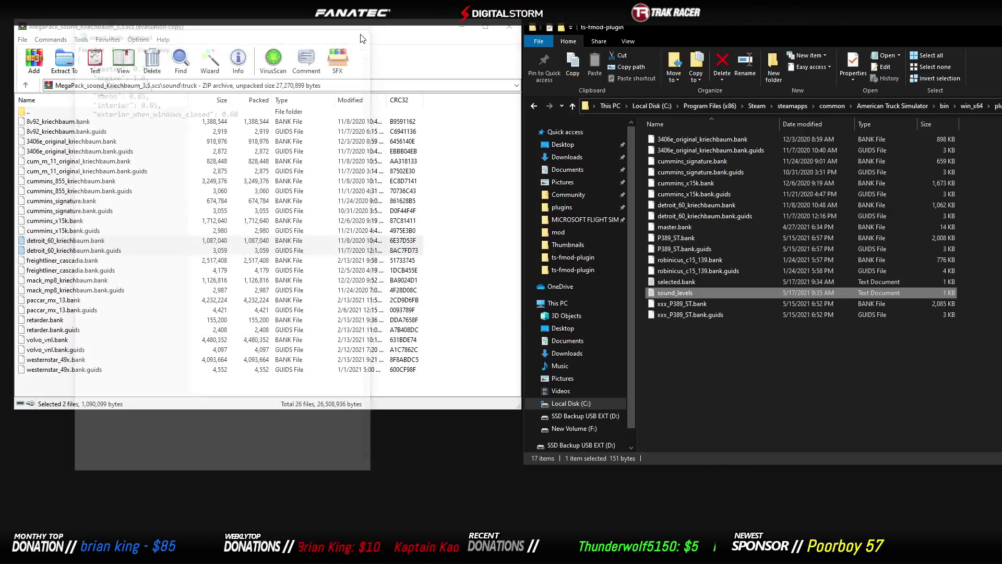
# Return to the plugins folder, close the MegaPack archive, and move the folder window toward the middle of the desktop
pyautogui.click(576, 207)
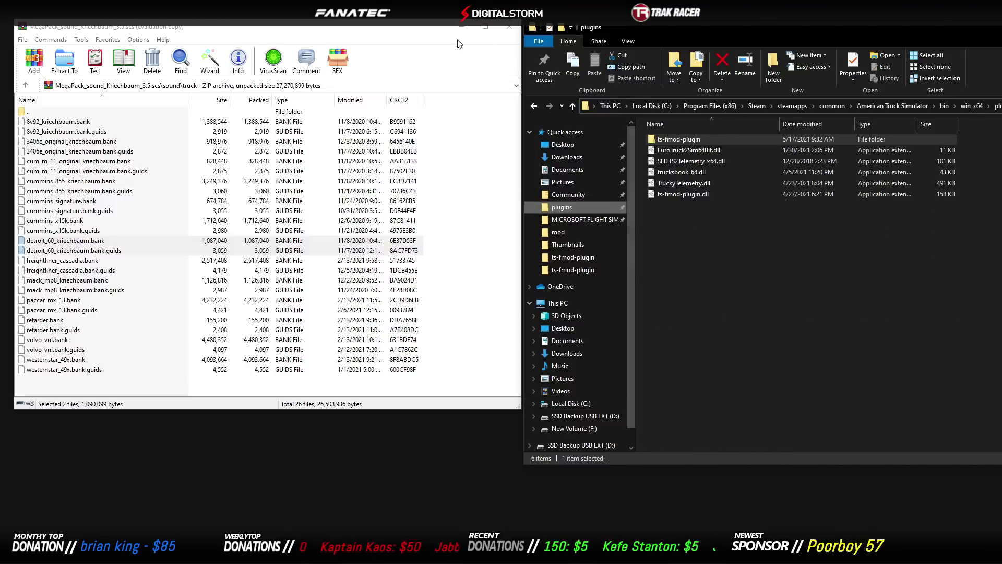
pyautogui.click(512, 35)
pyautogui.click(512, 31)
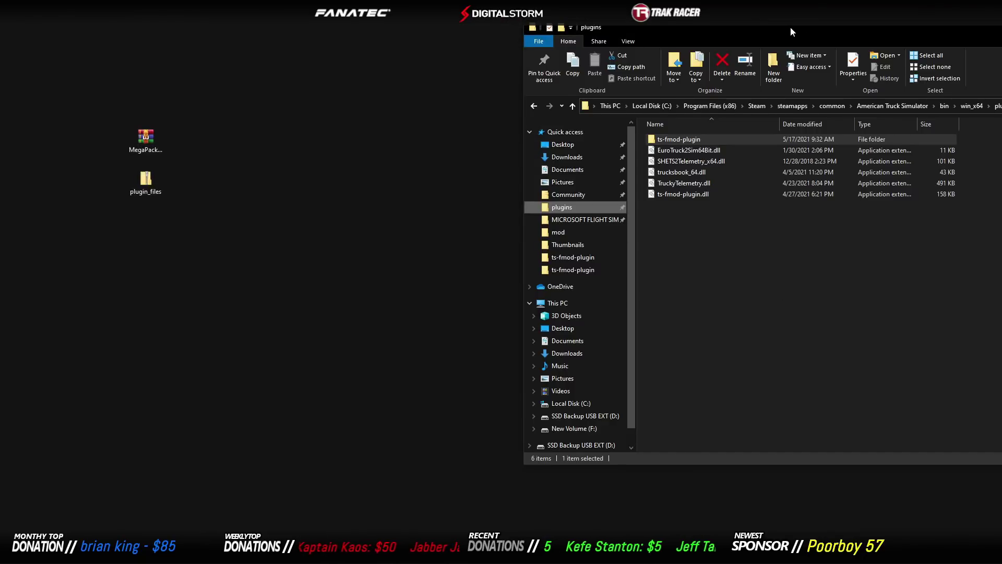
pyautogui.moveTo(790, 27); pyautogui.dragTo(536, 30)
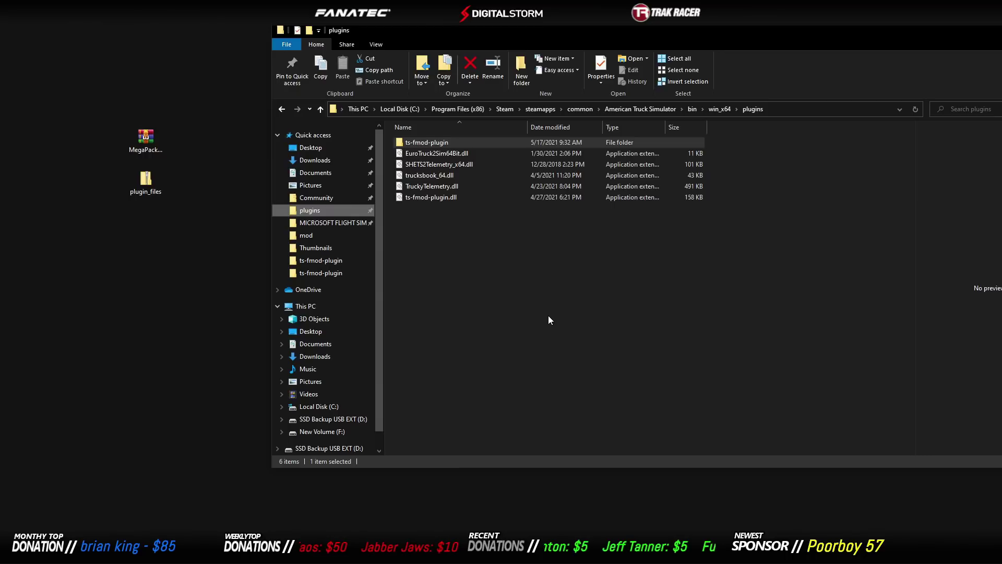
# Disable the sound plugin by renaming its ts-fmod-plugin folder to FTGts-fmod-plugin
pyautogui.click(414, 144)
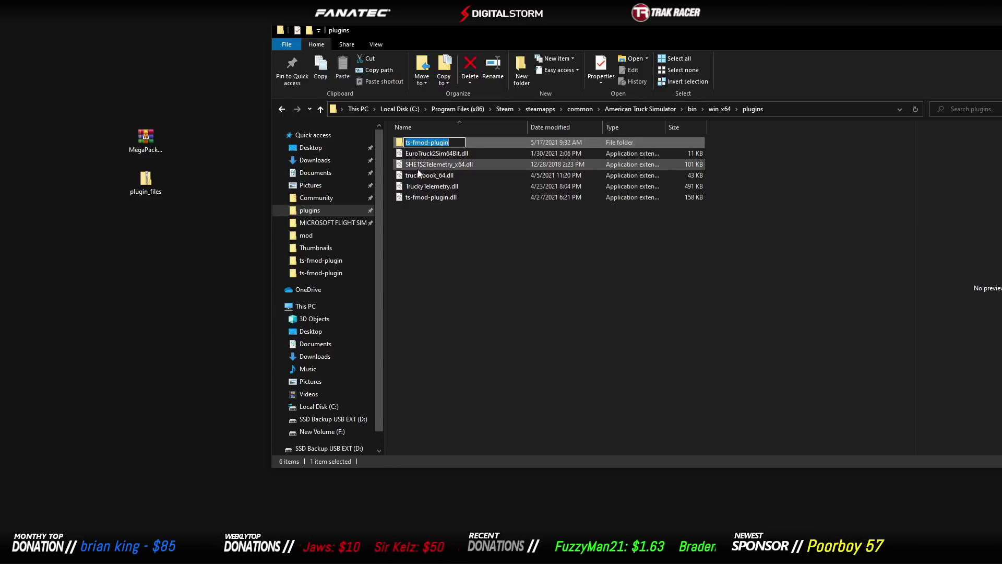
pyautogui.press('Home')
pyautogui.write('FTG')
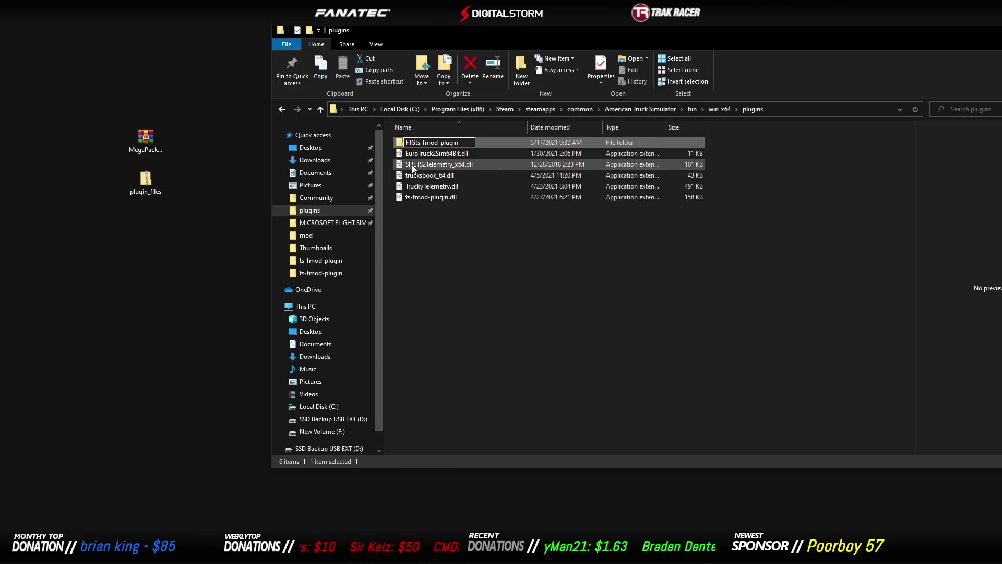
pyautogui.press('Return')
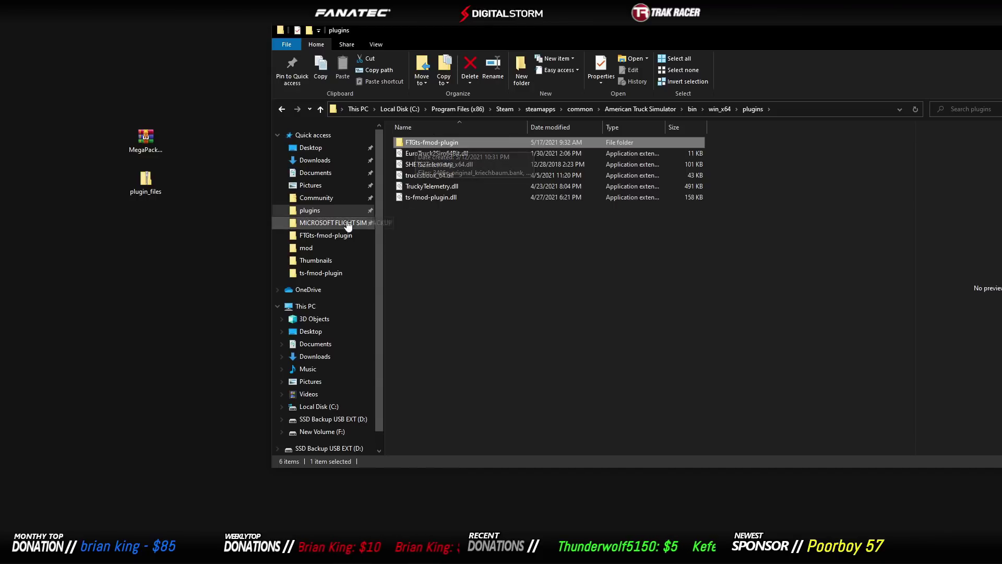
# Remove the FTG prefix so the plugin folder is named ts-fmod-plugin again
pyautogui.click(362, 211)
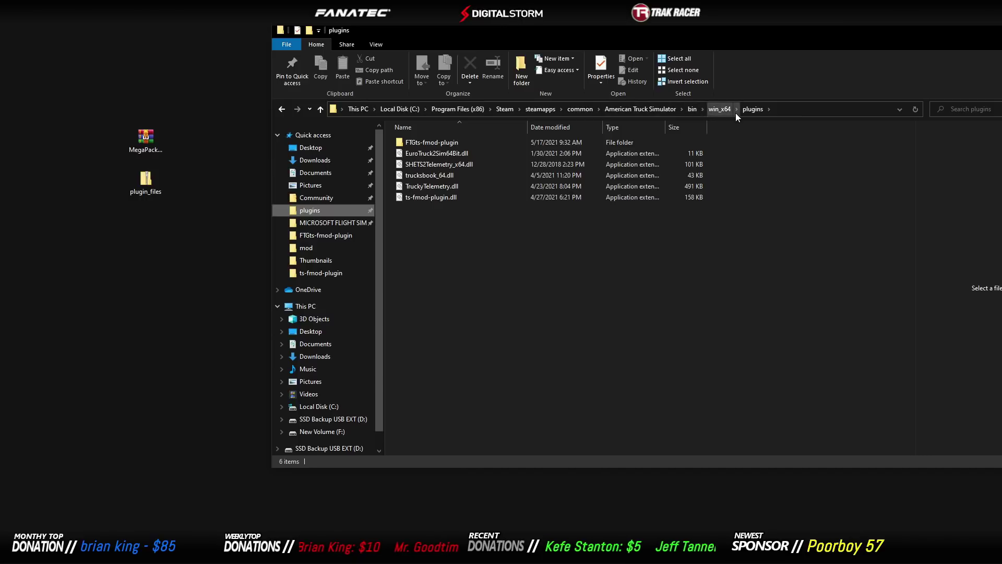
pyautogui.click(415, 145)
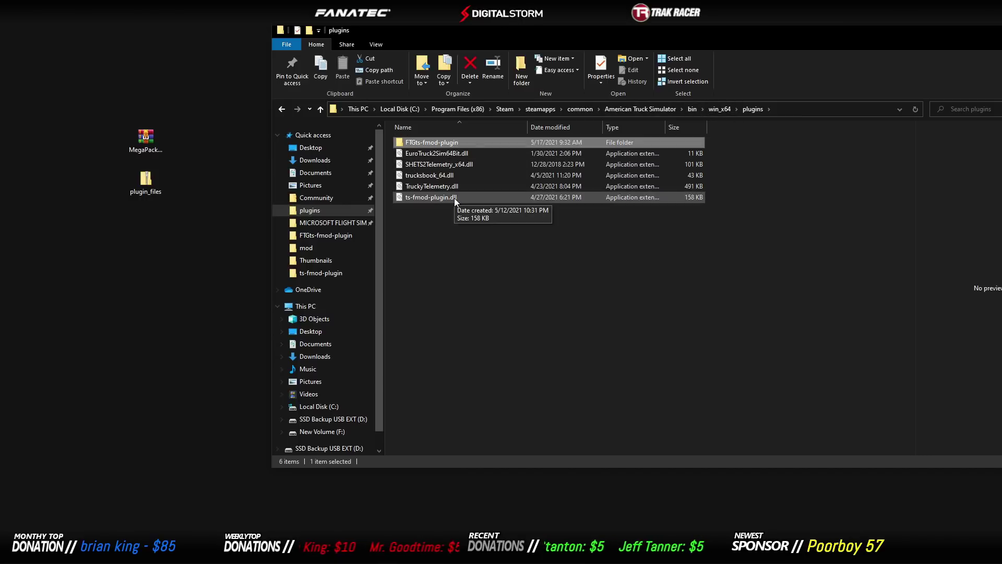
pyautogui.press('F2')
pyautogui.press('Home')
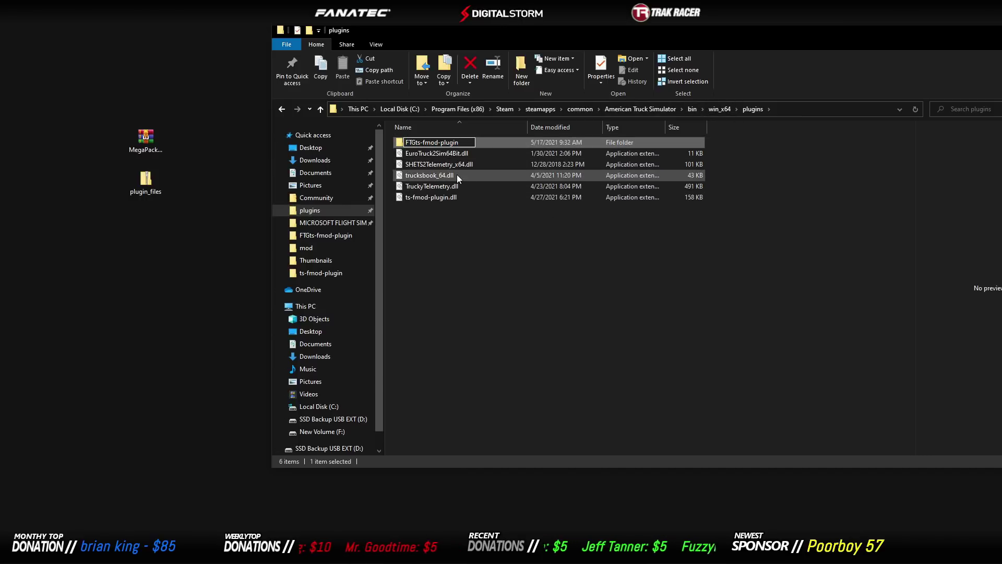
pyautogui.press('Delete')
pyautogui.press('Delete')
pyautogui.press('Delete')
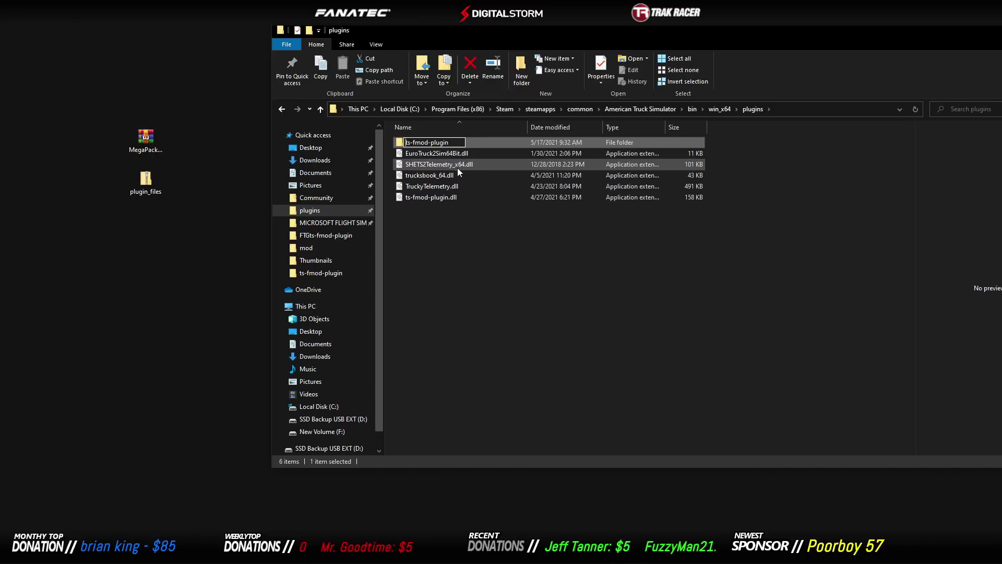
pyautogui.press('Return')
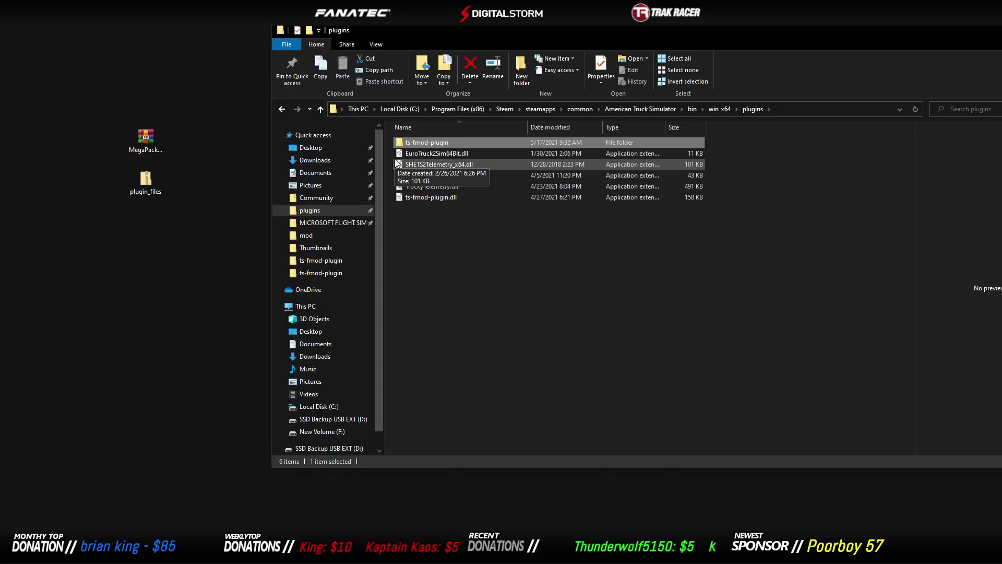
# Check the contents of selected.bank and sound_levels in the ts-fmod-plugin folder, and close the folder window
pyautogui.doubleClick(454, 146)
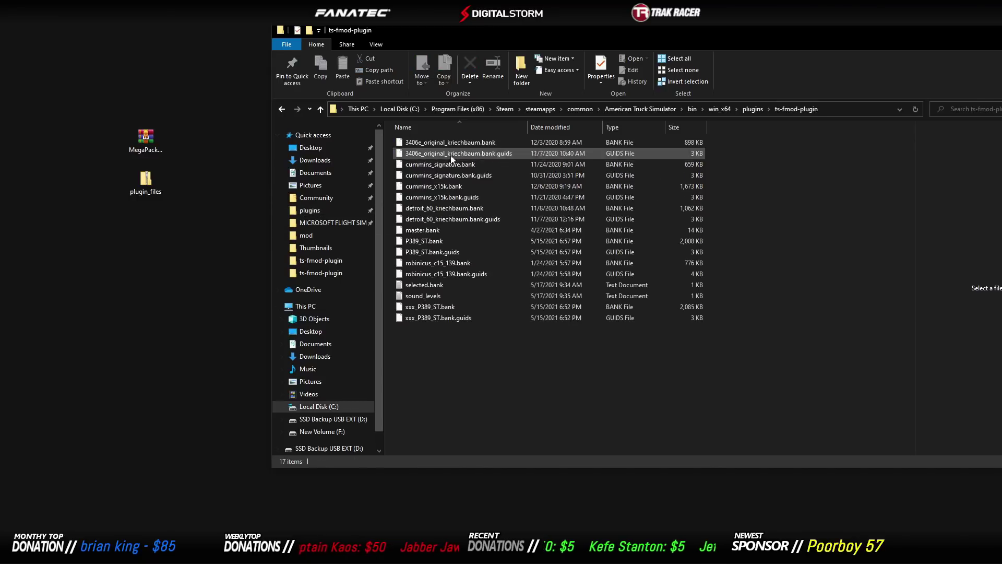
pyautogui.click(437, 284)
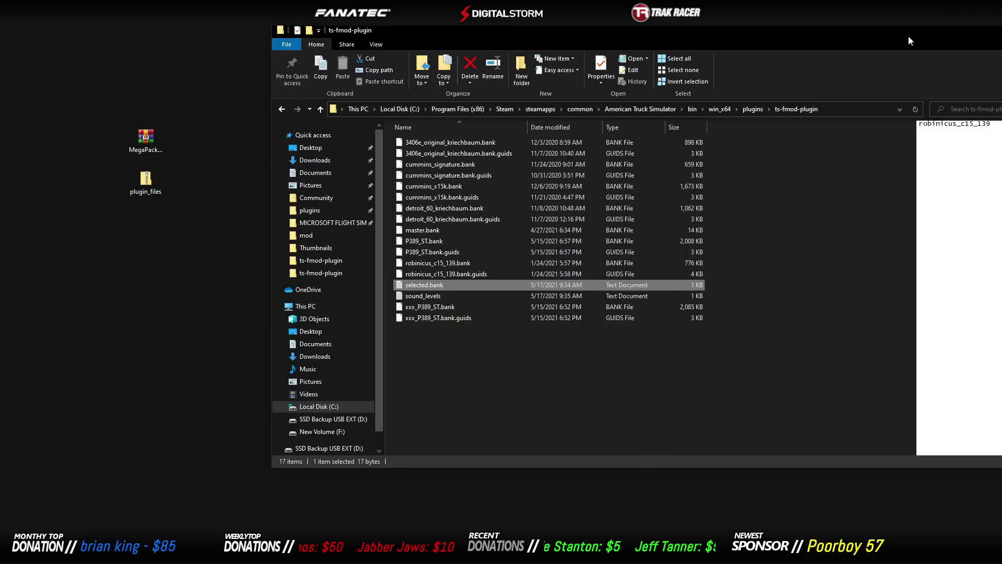
pyautogui.moveTo(908, 41); pyautogui.dragTo(840, 47)
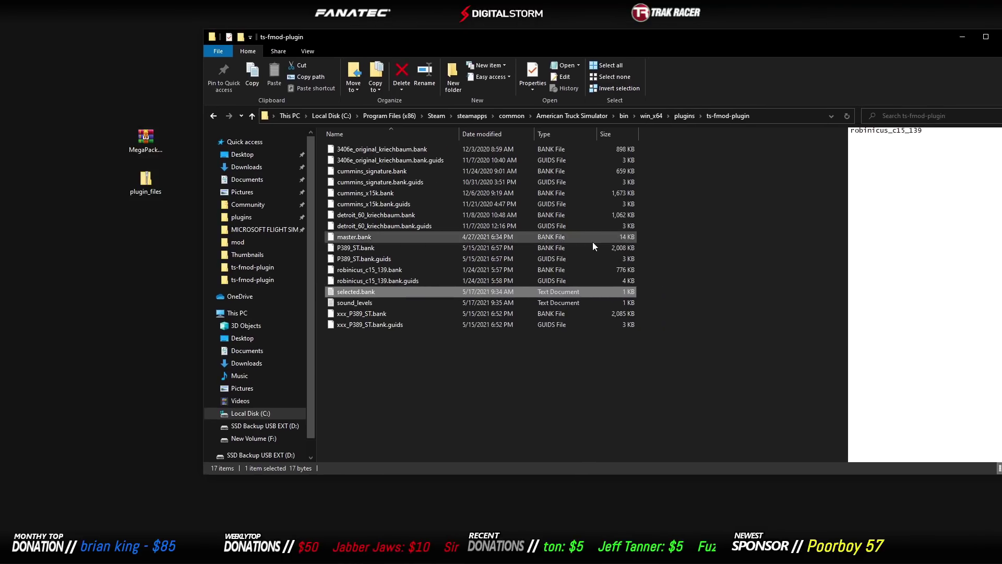
pyautogui.click(364, 304)
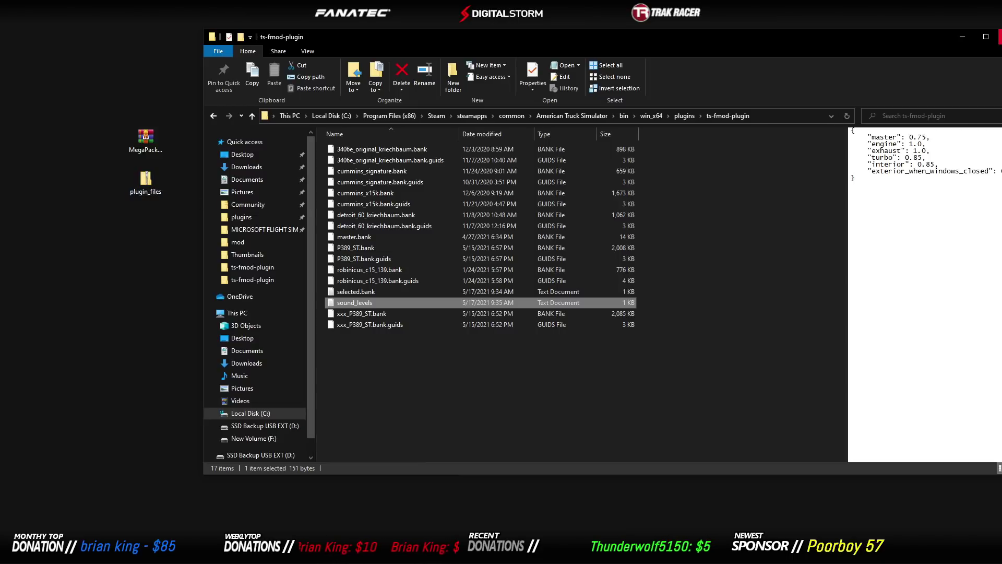
pyautogui.click(999, 36)
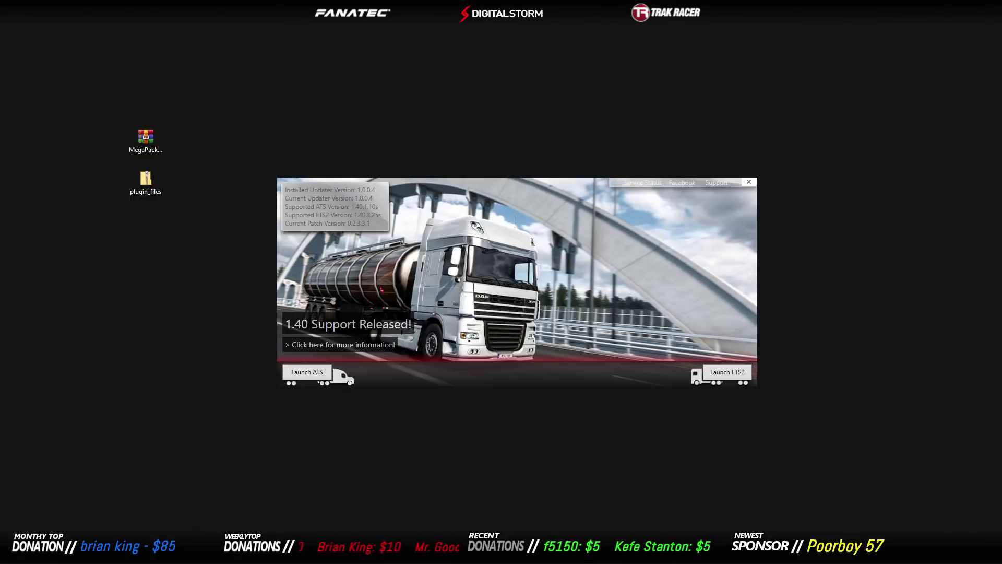
# Launch ATS from the TruckersMP launcher and log in with the saved credentials to join the [US] Simulation server
pyautogui.click(319, 372)
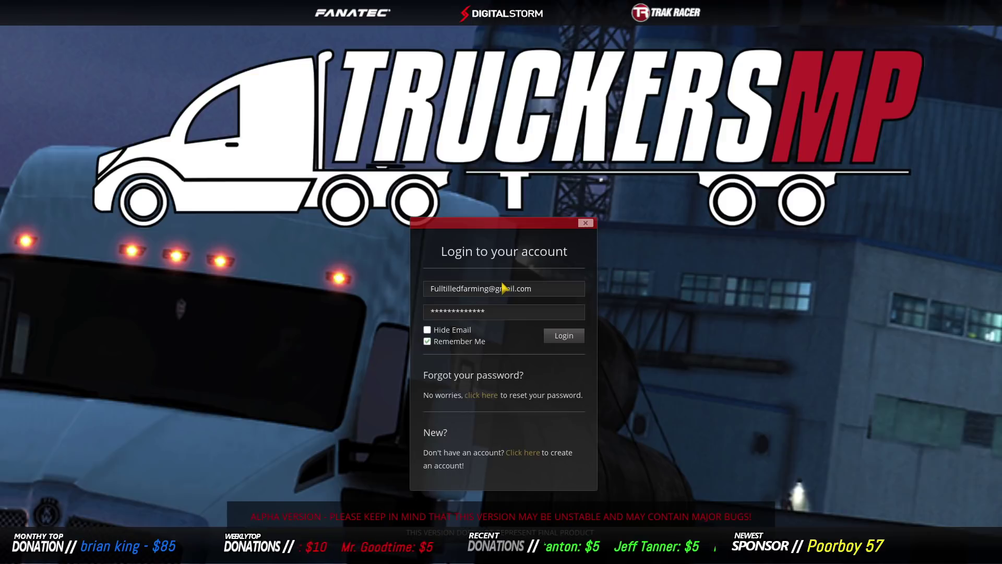
pyautogui.click(568, 338)
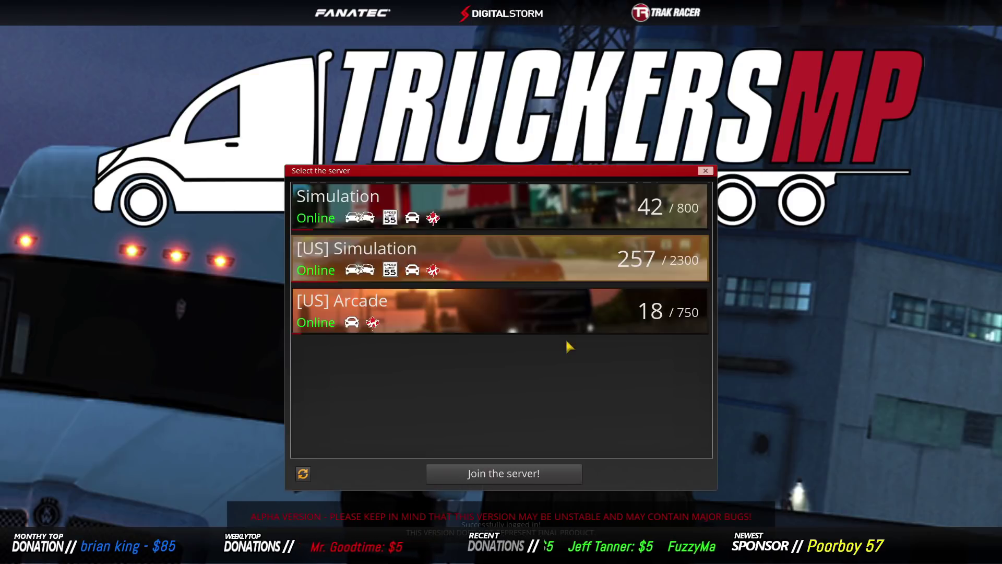
pyautogui.doubleClick(573, 261)
pyautogui.click(500, 365)
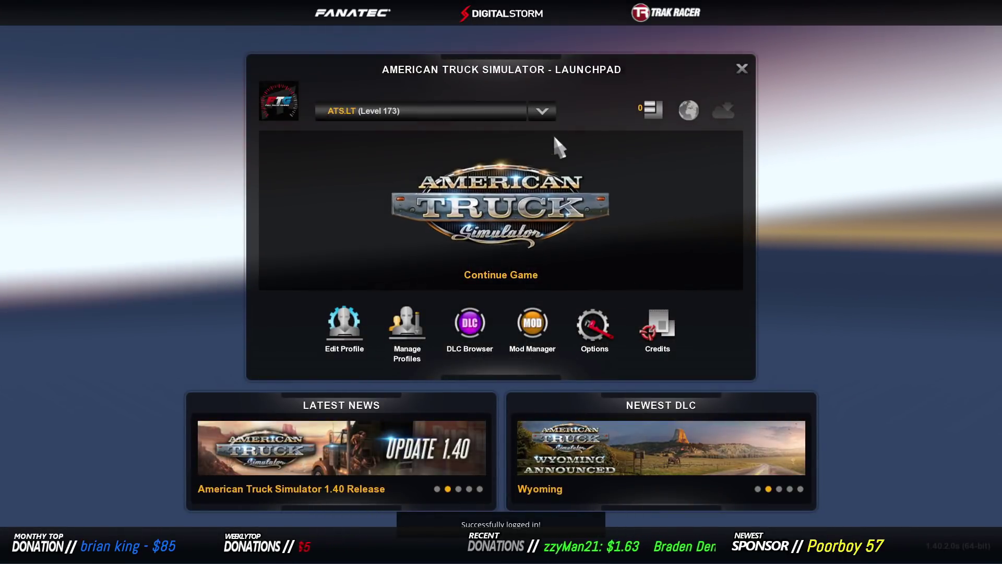
# Open the audio volume settings in the game's options
pyautogui.click(590, 334)
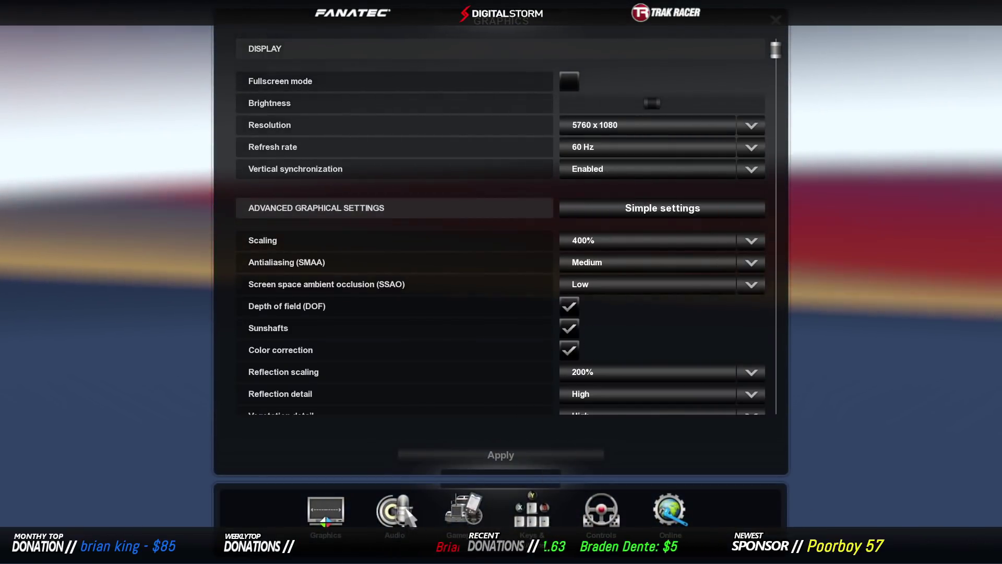
pyautogui.press('Escape')
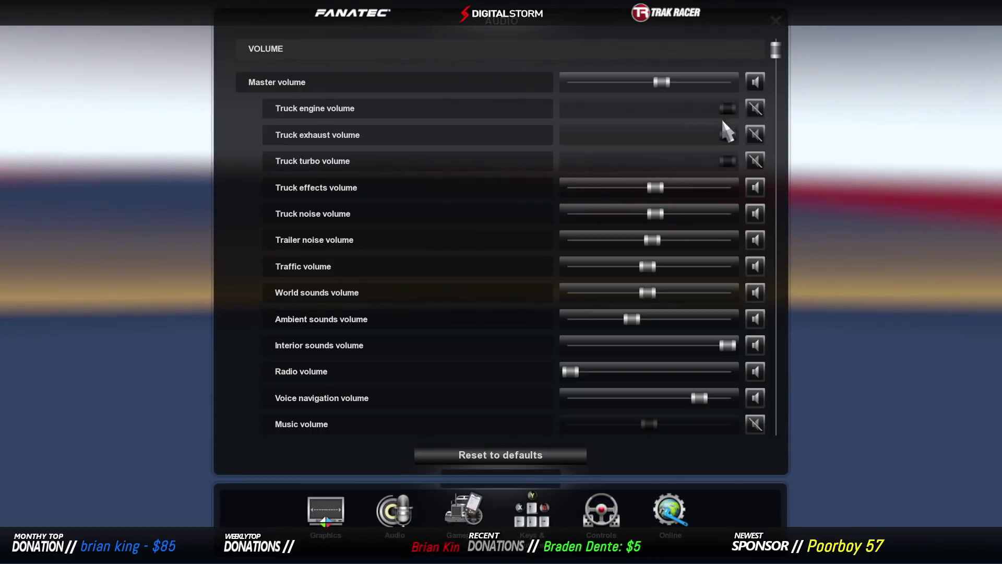